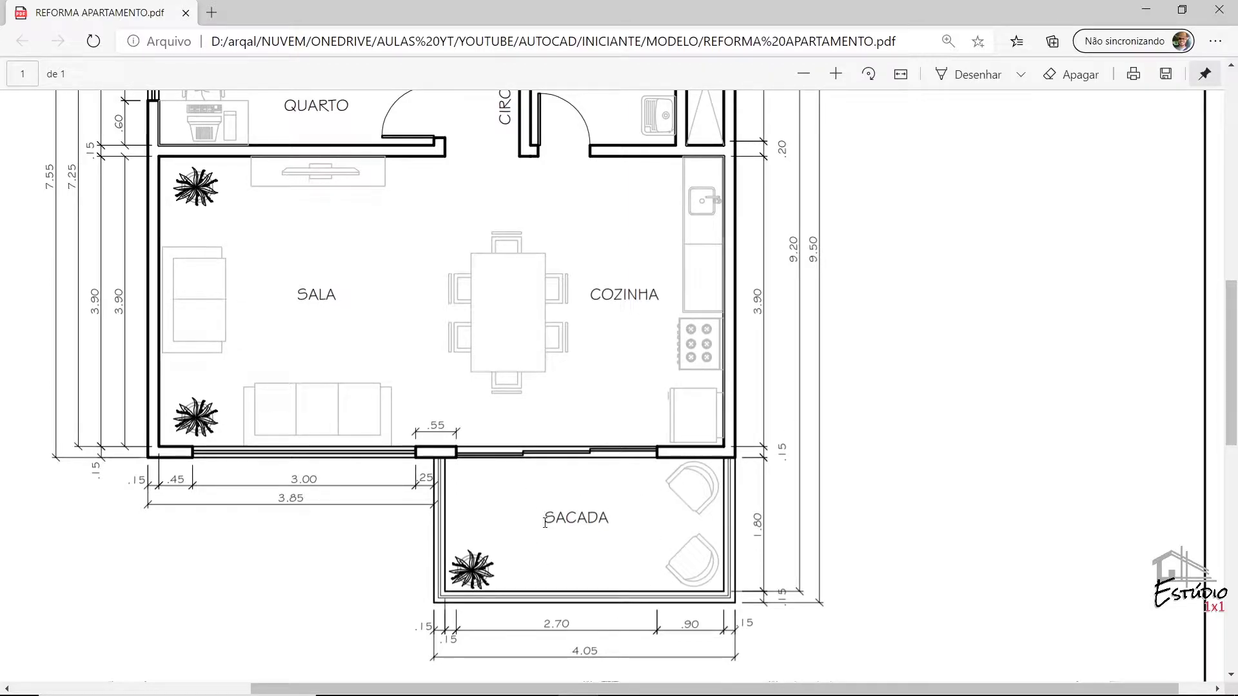
- Examine the apartment floor plan's rooms and dimensions and the title block in REFORMA APARTAMENTO.pdf
scroll(553, 493, up, 5)
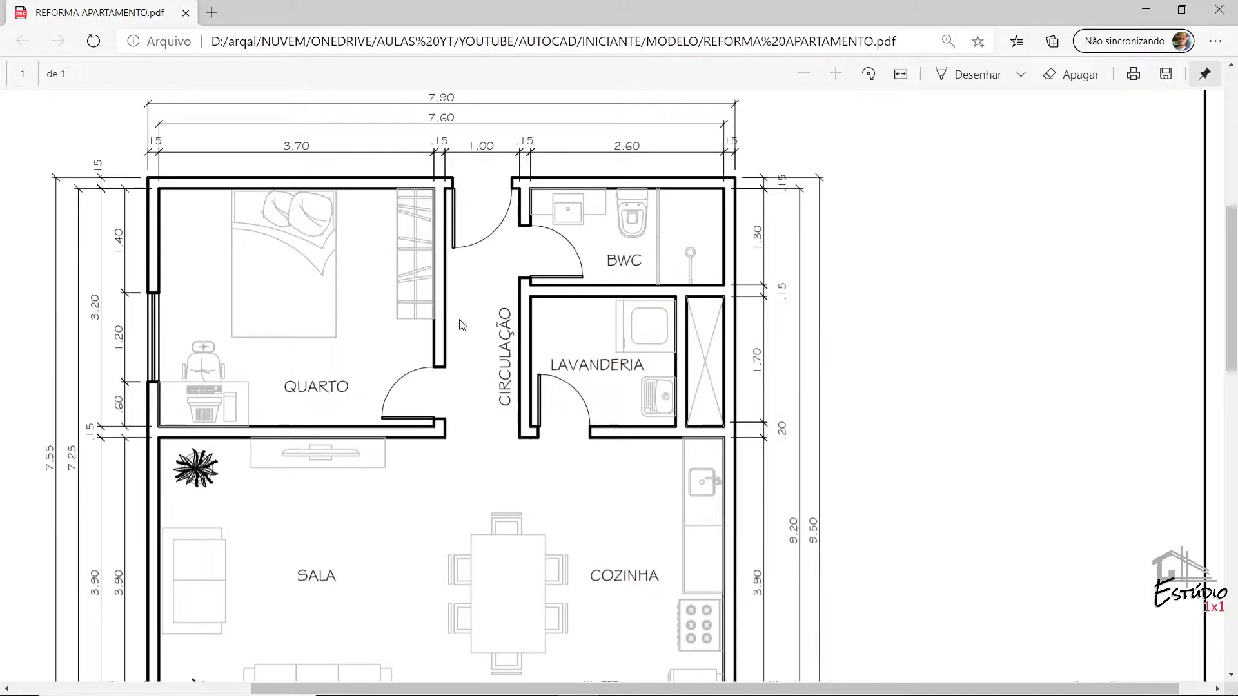
scroll(469, 318, down, 5)
ctrl+scroll(747, 410, down, 3)
ctrl+scroll(748, 410, down, 2)
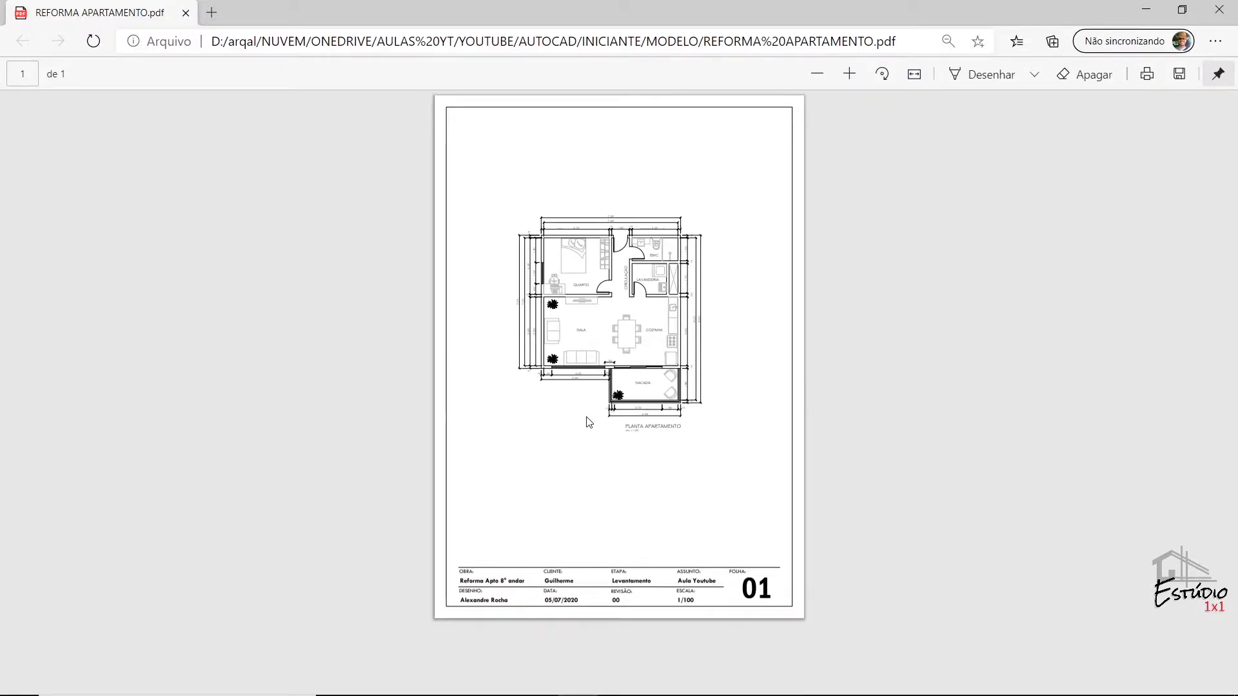
ctrl+scroll(606, 646, up, 4)
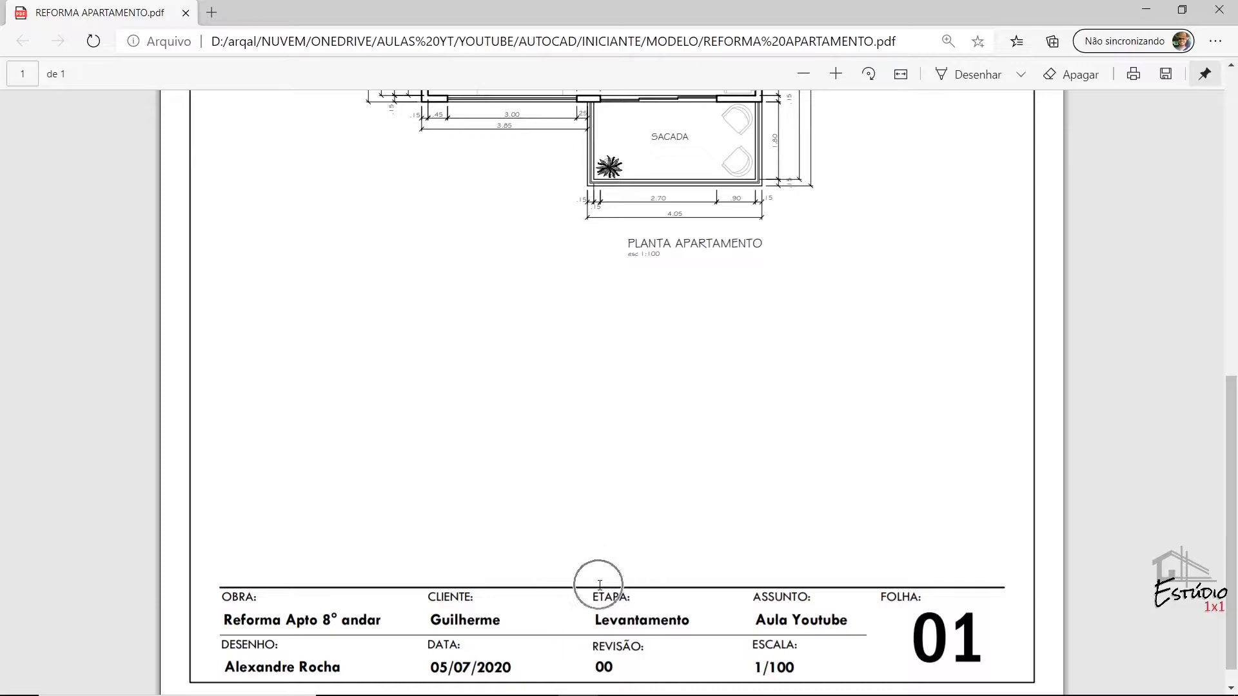
scroll(600, 587, down, 1)
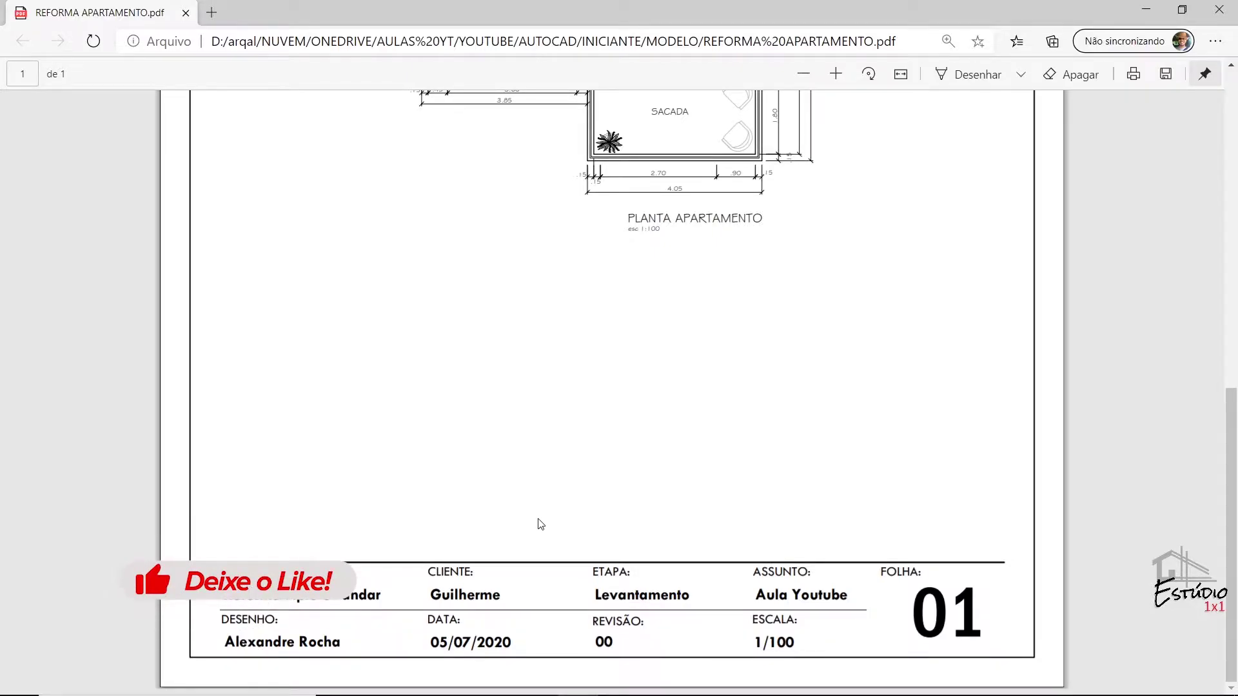
scroll(540, 524, up, 7)
scroll(569, 318, down, 2)
scroll(566, 324, up, 2)
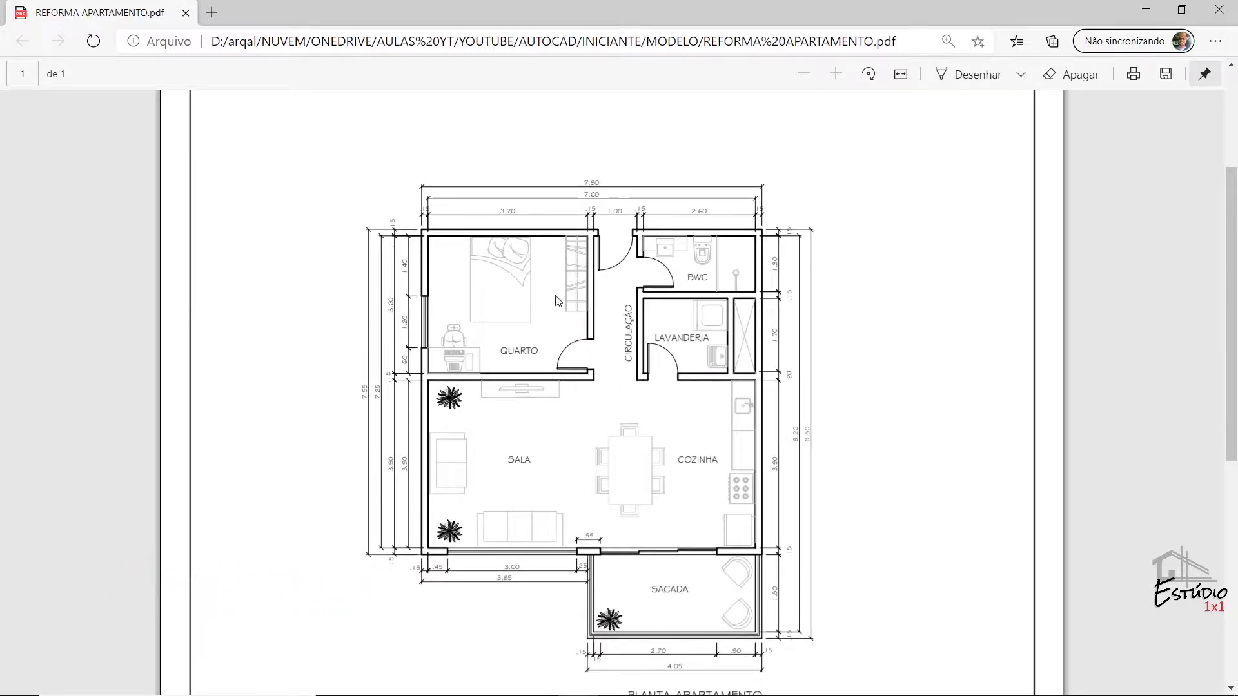
ctrl+scroll(566, 324, up, 4)
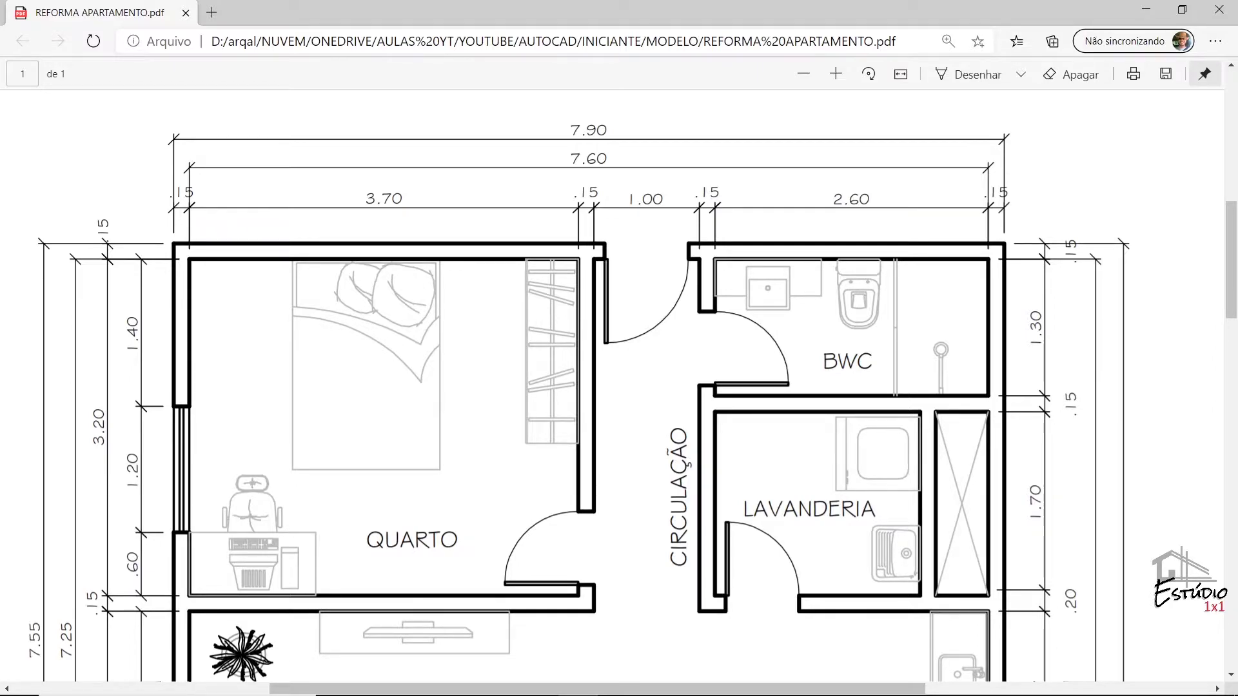
- Switch to AutoCAD and open AULA APARTAMENTO.dwg from the MODELO folder, ignoring the unresolved reference files
key(alt+Tab)
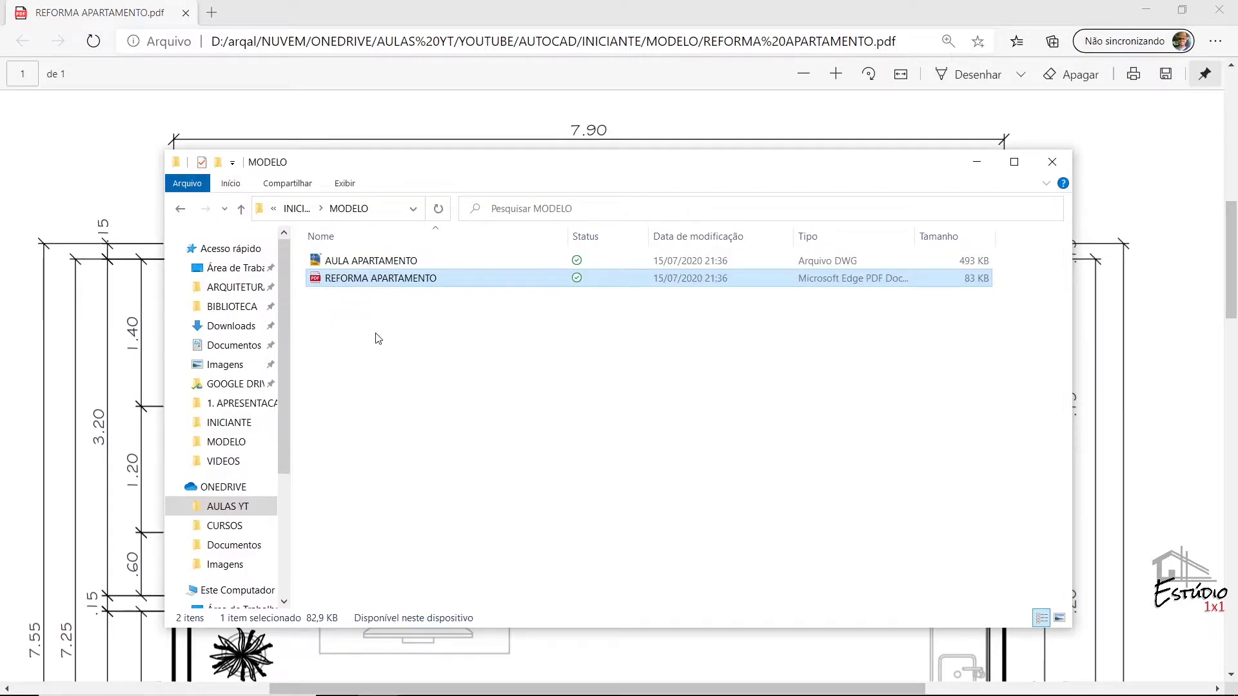
click(369, 262)
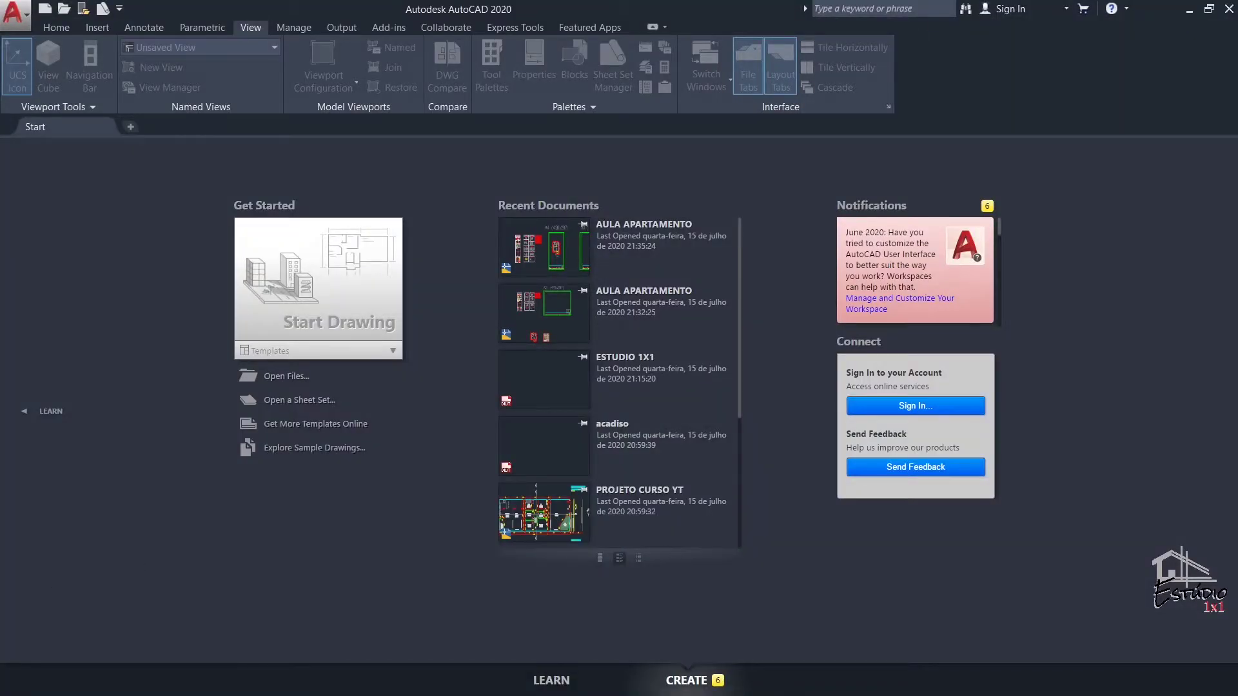
click(286, 379)
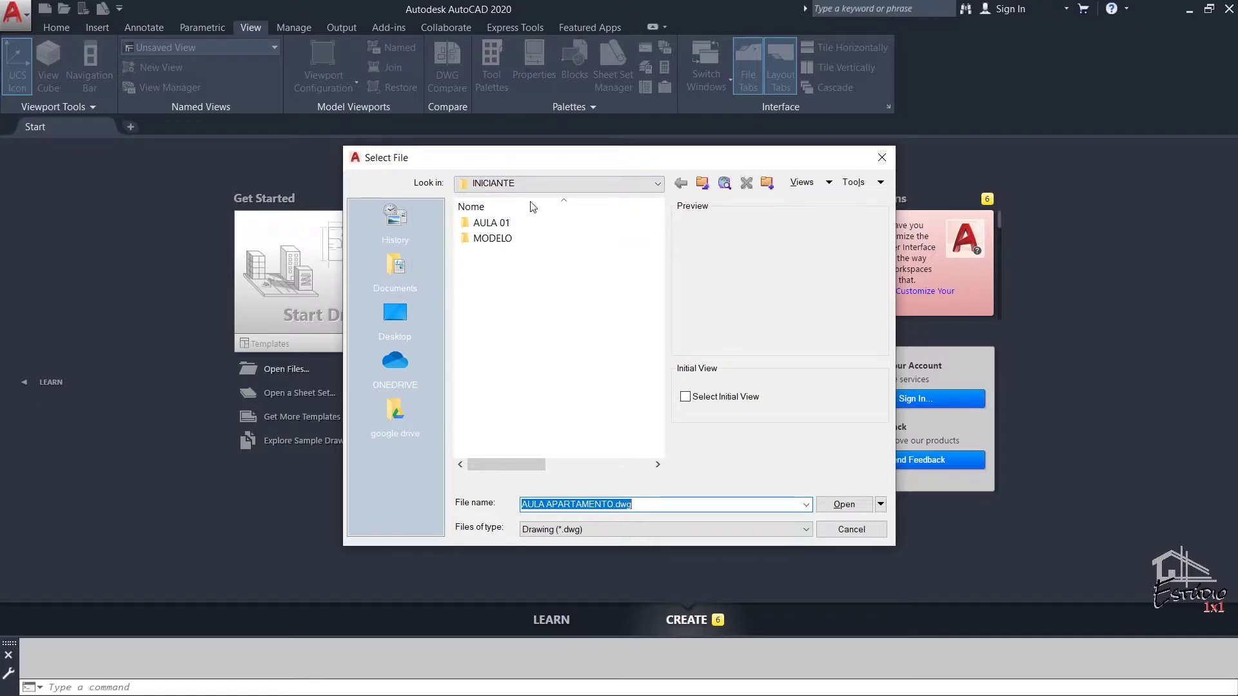
double_click(502, 240)
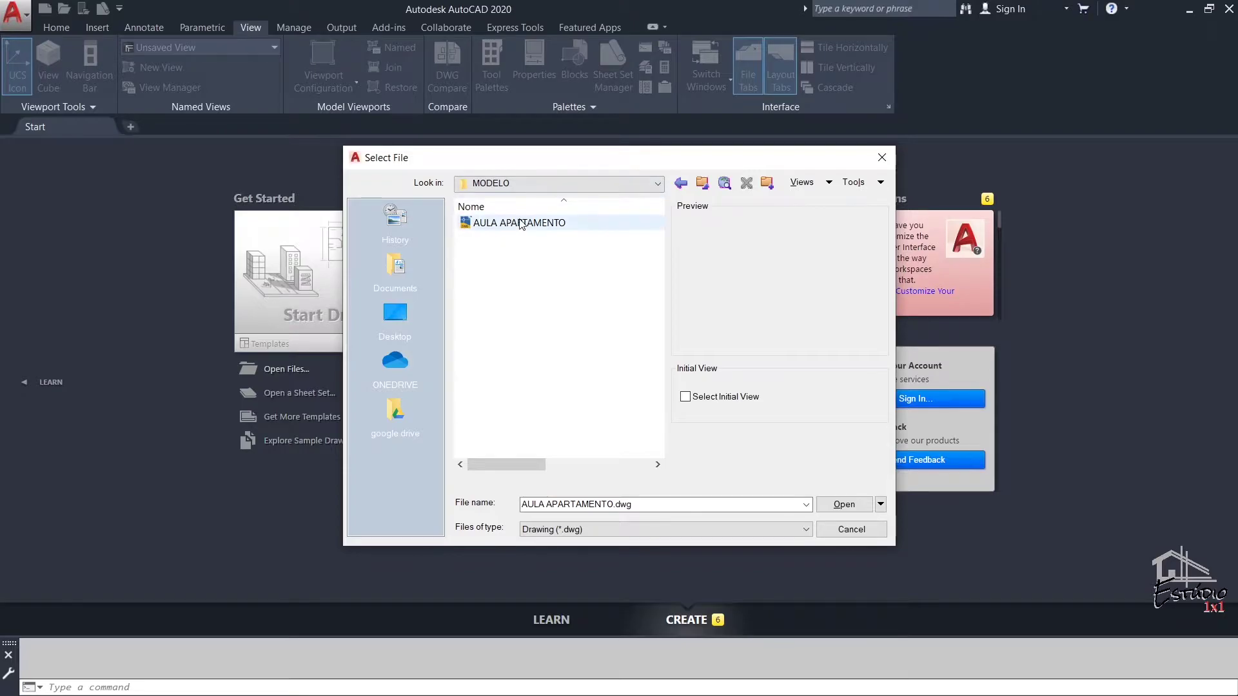
click(521, 223)
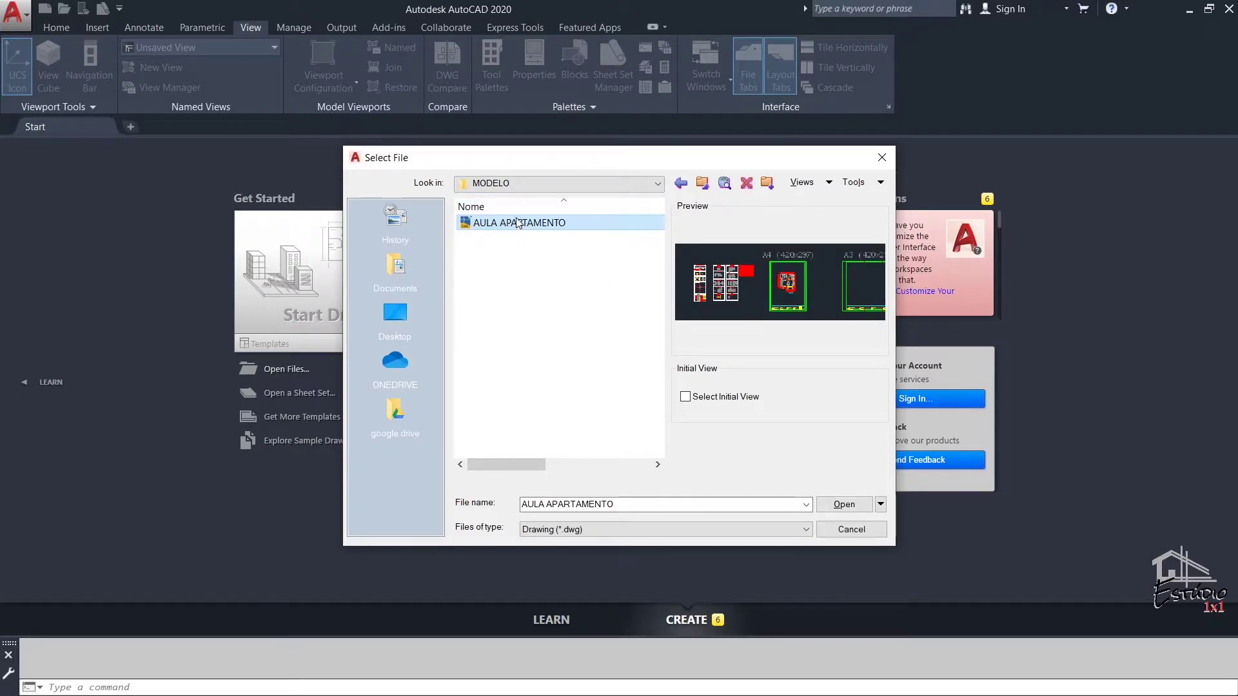
click(843, 505)
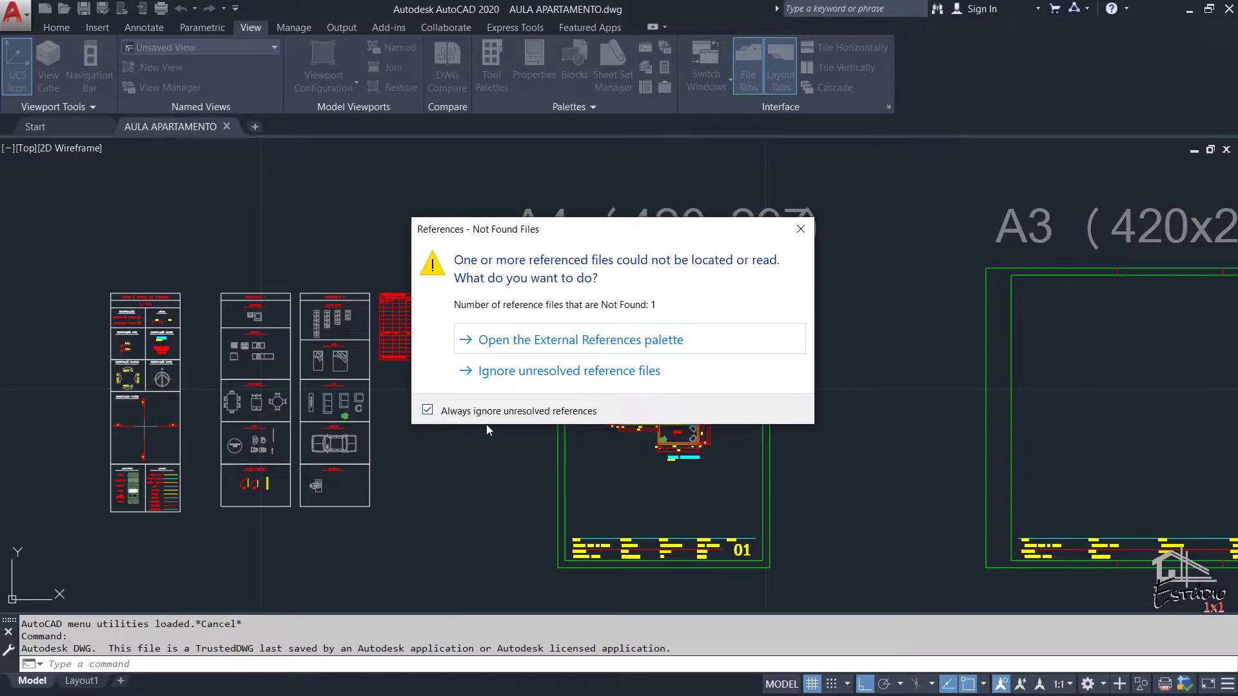
click(522, 374)
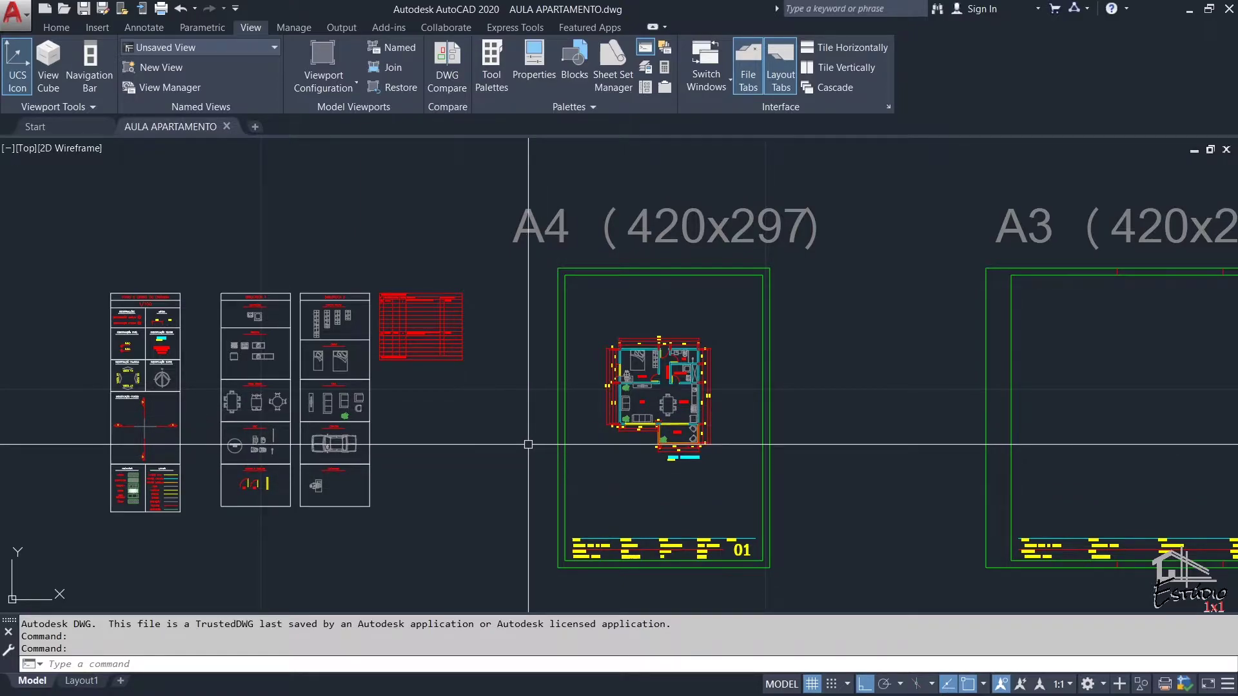
- Look over the annotation sheet, the block libraries, the frame schedule table and the apartment plan on the A4 sheet
text(p)
key(Return)
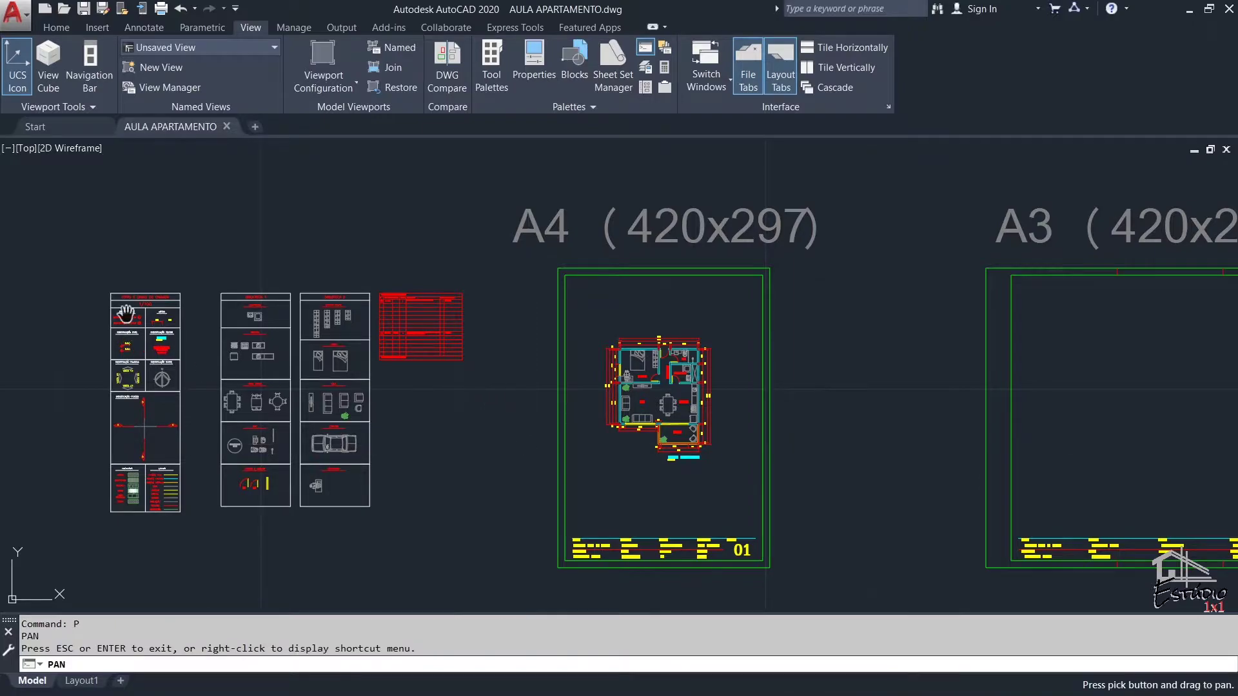
scroll(118, 326, up, 2)
scroll(119, 327, up, 2)
drag(147, 322, 201, 273)
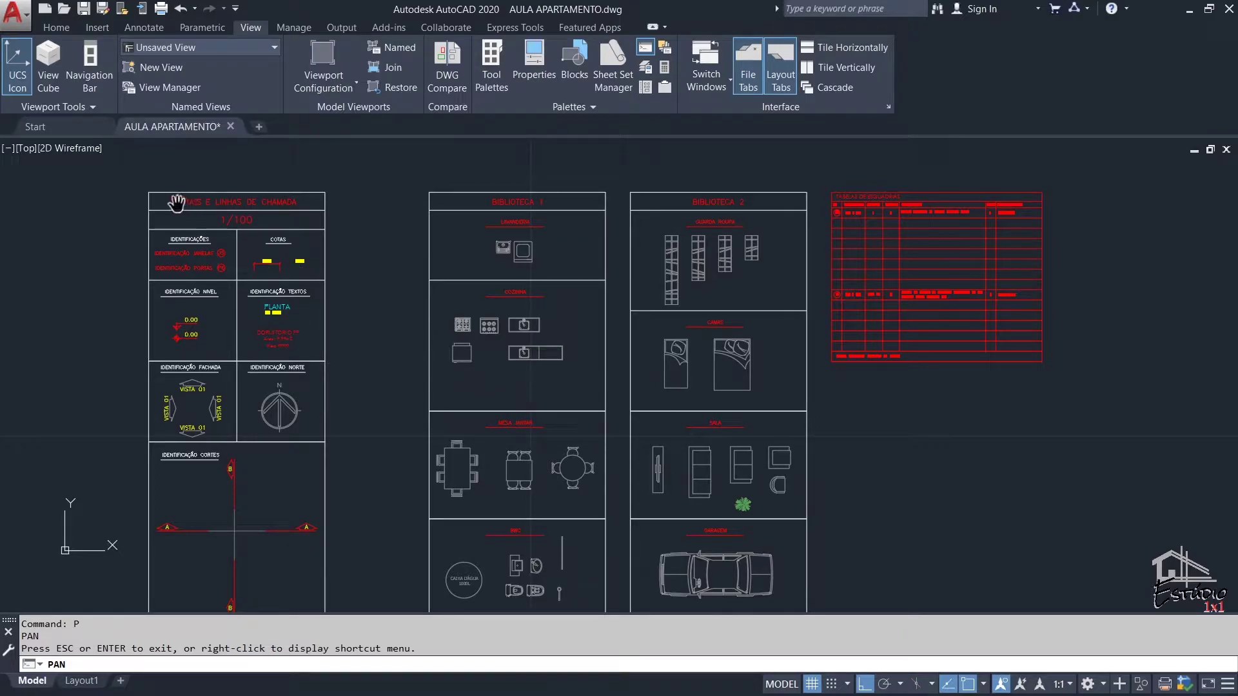
scroll(170, 204, up, 1)
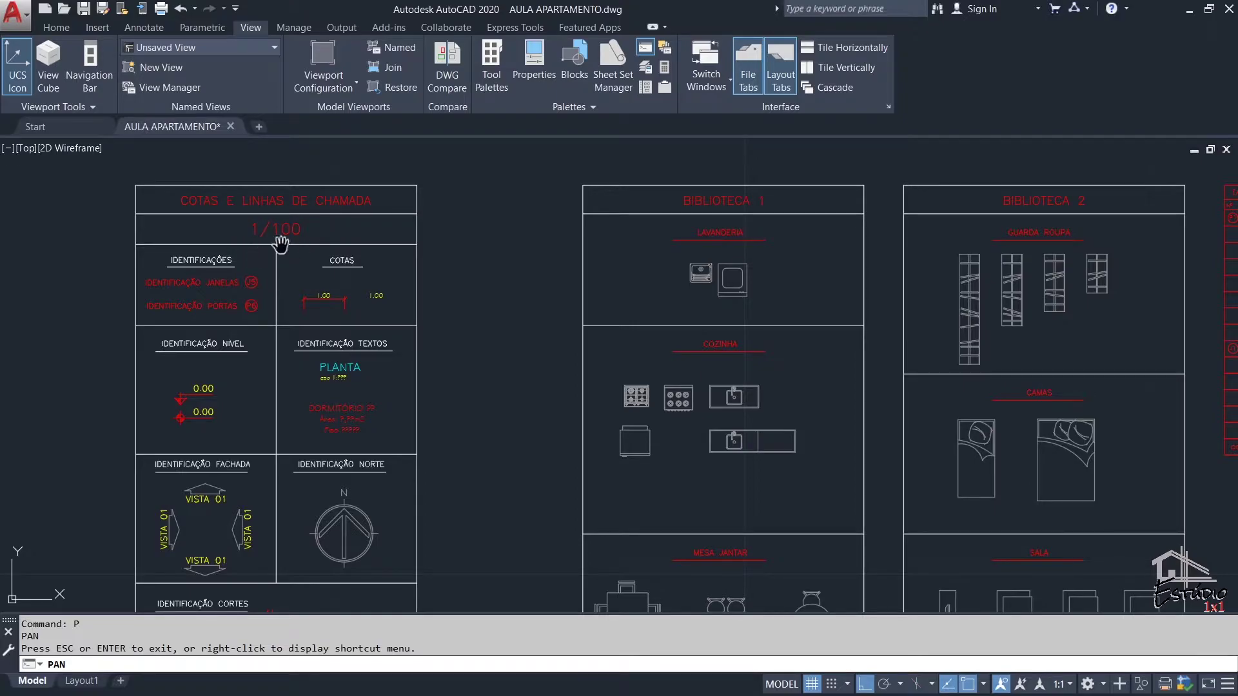
drag(211, 332, 240, 289)
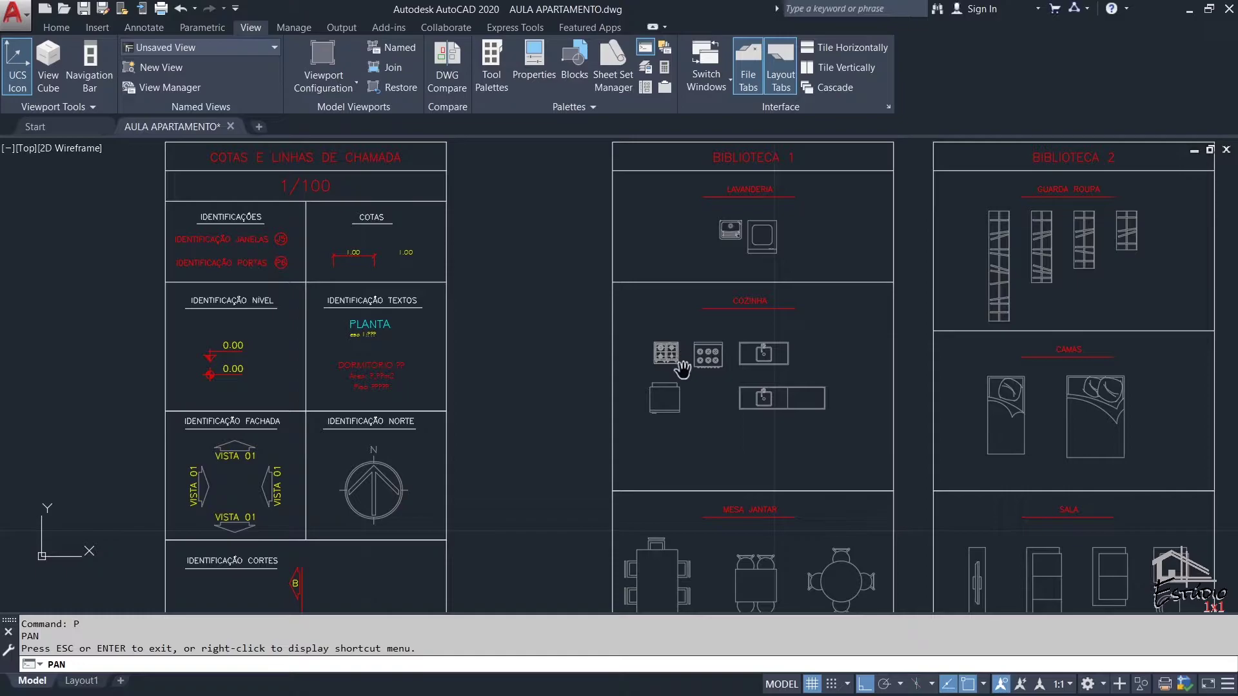
mouse_move(862, 359)
mouse_down()
mouse_move(834, 379)
mouse_move(380, 316)
mouse_up()
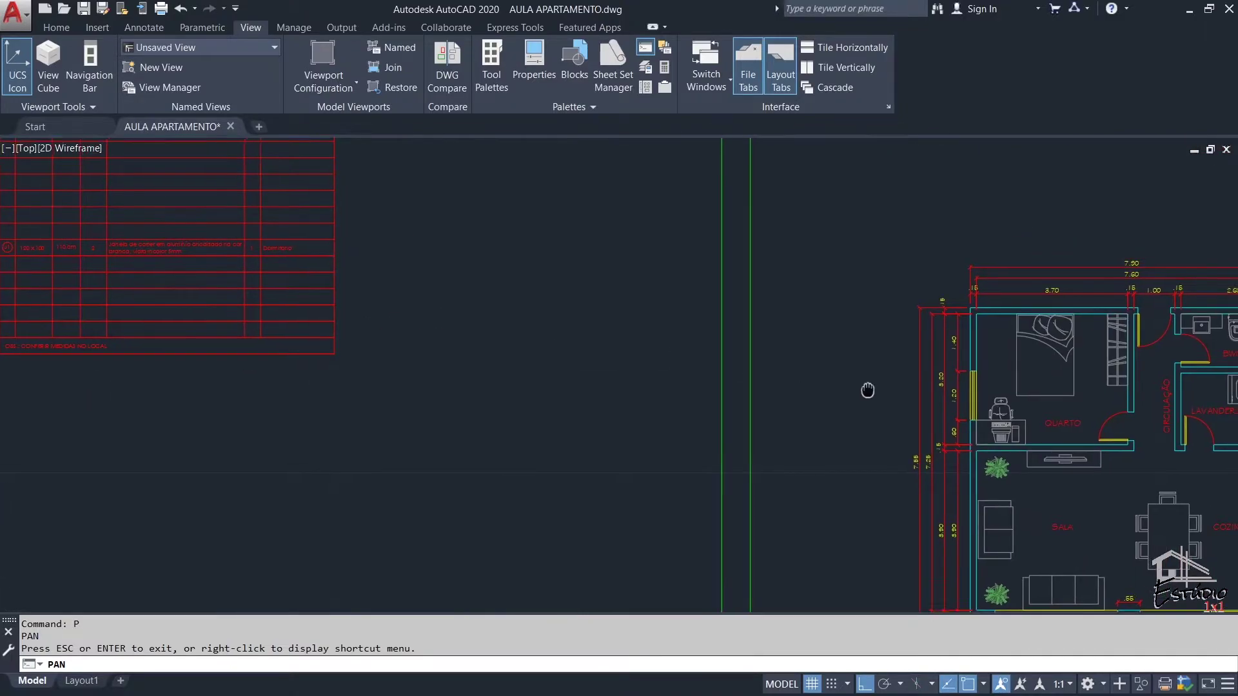
drag(790, 387, 449, 273)
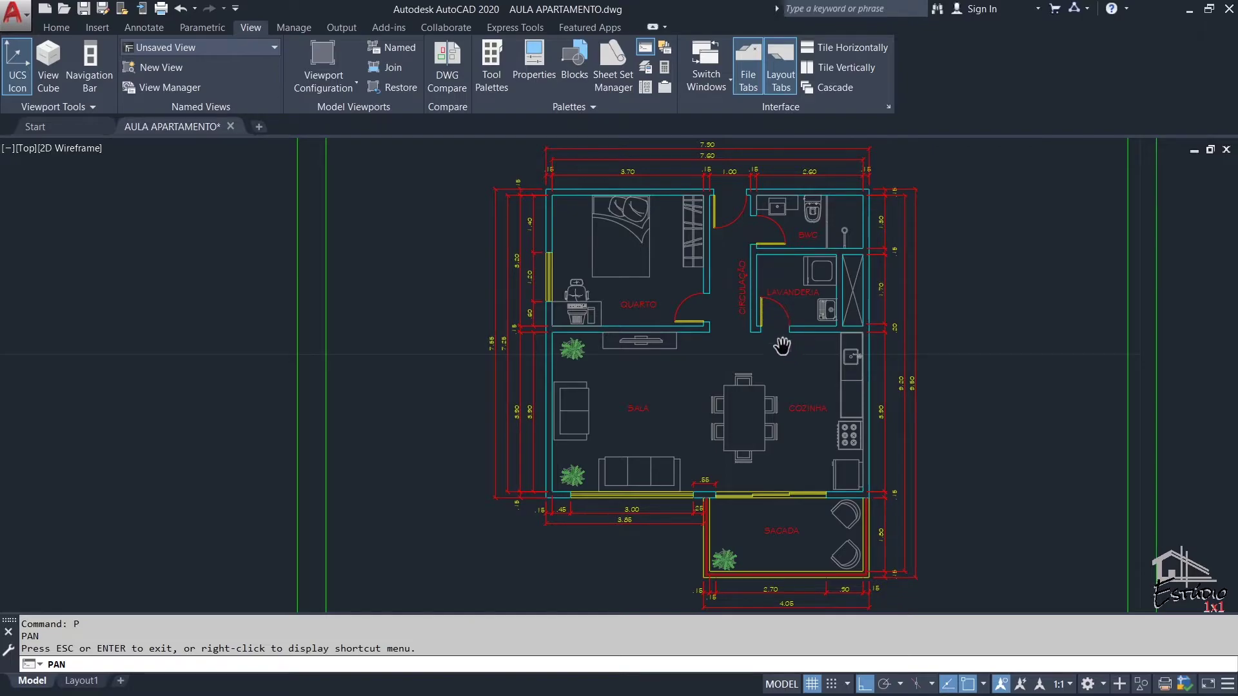
- Compare the 1/100 annotation and library sheets with the furnished and dimensioned apartment plan
drag(260, 373, 863, 392)
drag(416, 323, 1023, 417)
drag(422, 374, 535, 583)
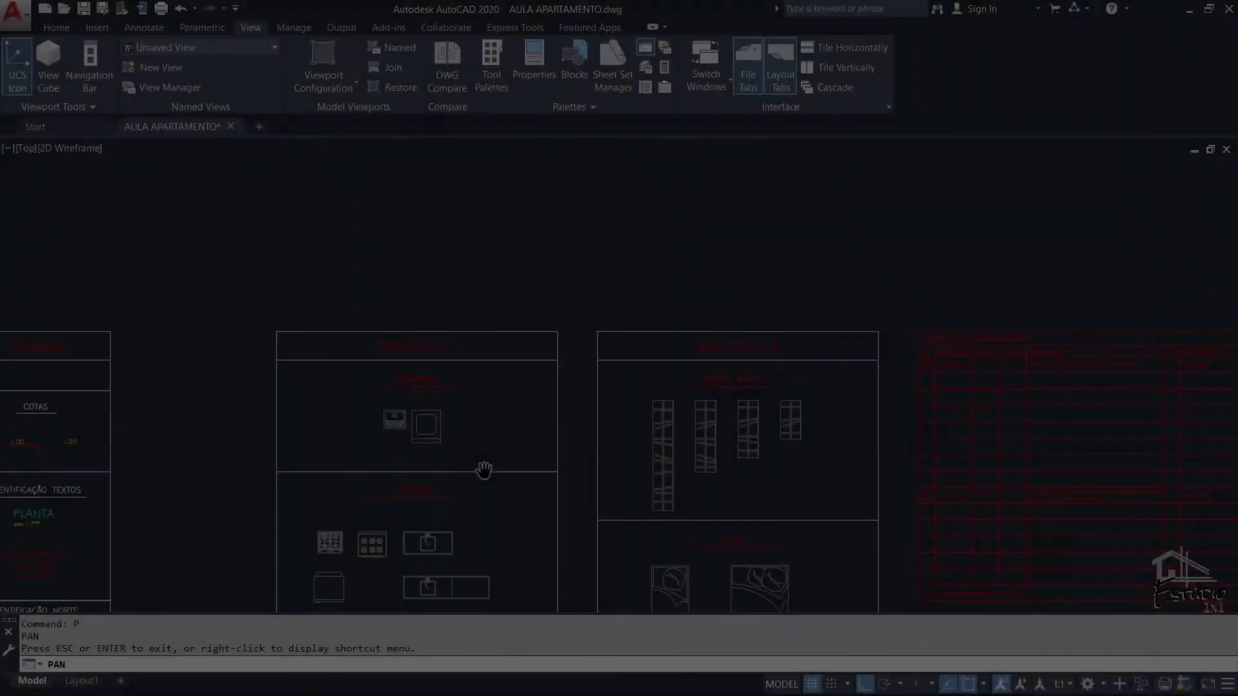
drag(104, 461, 491, 403)
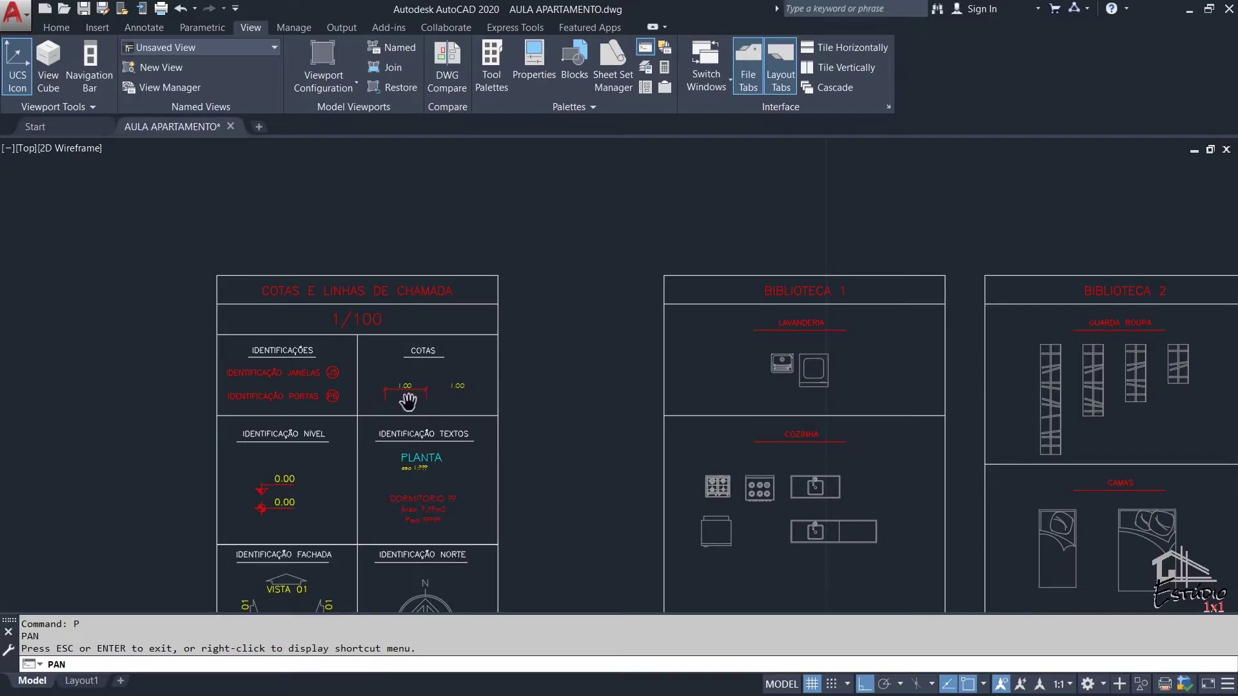
drag(738, 443, 81, 339)
mouse_move(693, 431)
mouse_down()
mouse_move(180, 411)
mouse_move(190, 303)
mouse_up()
drag(664, 456, 533, 381)
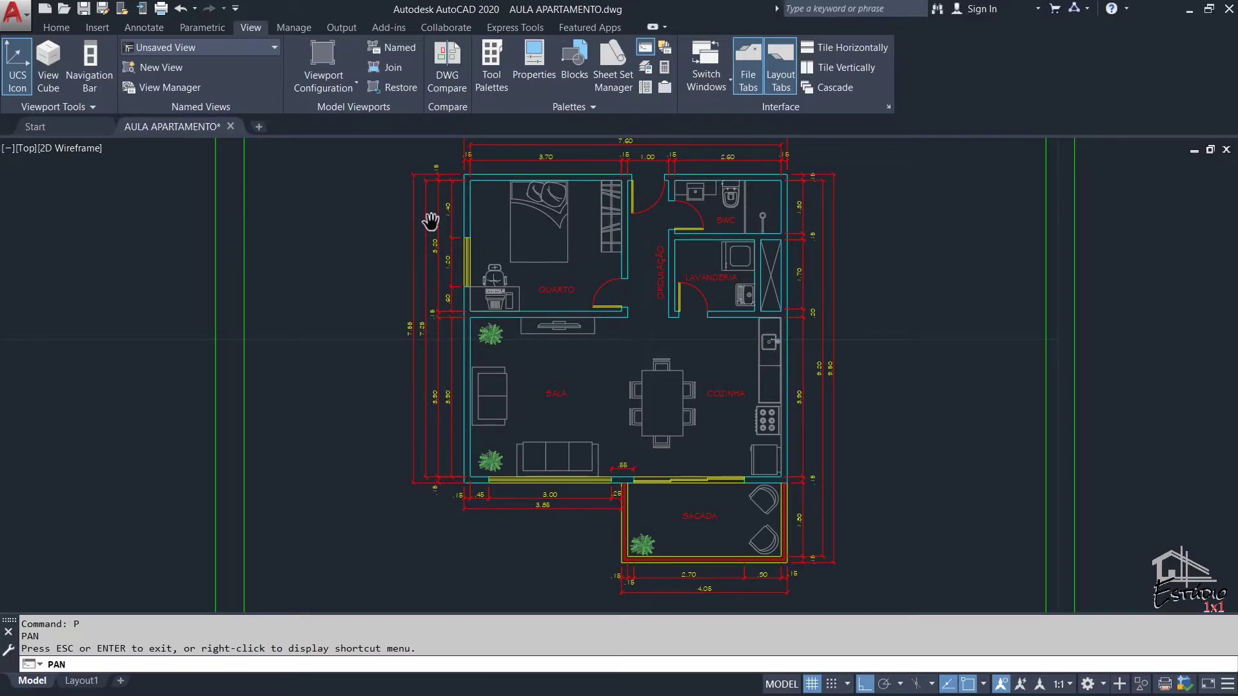
drag(373, 391, 1034, 386)
drag(520, 377, 1118, 386)
mouse_move(289, 351)
mouse_down()
mouse_move(749, 373)
mouse_move(1002, 405)
mouse_up()
drag(411, 274, 364, 342)
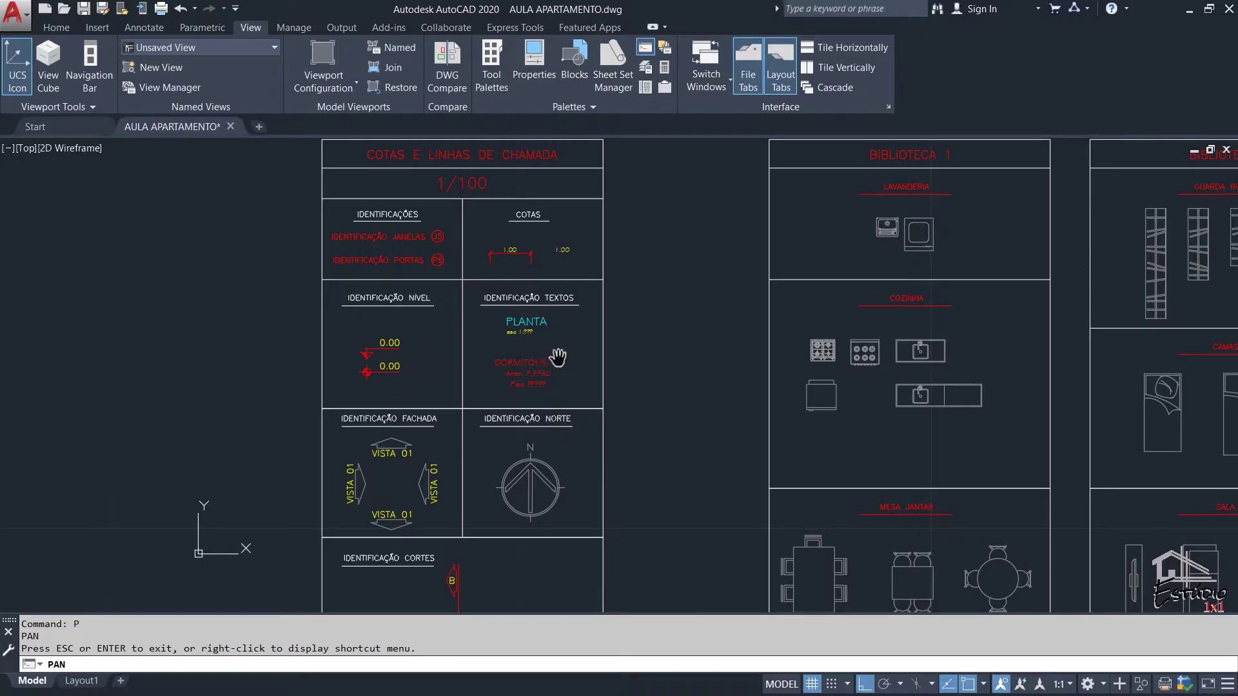
- Examine the text, level, facade, north and section symbols, the hatches and the line types on the annotation sheet
scroll(574, 393, up, 2)
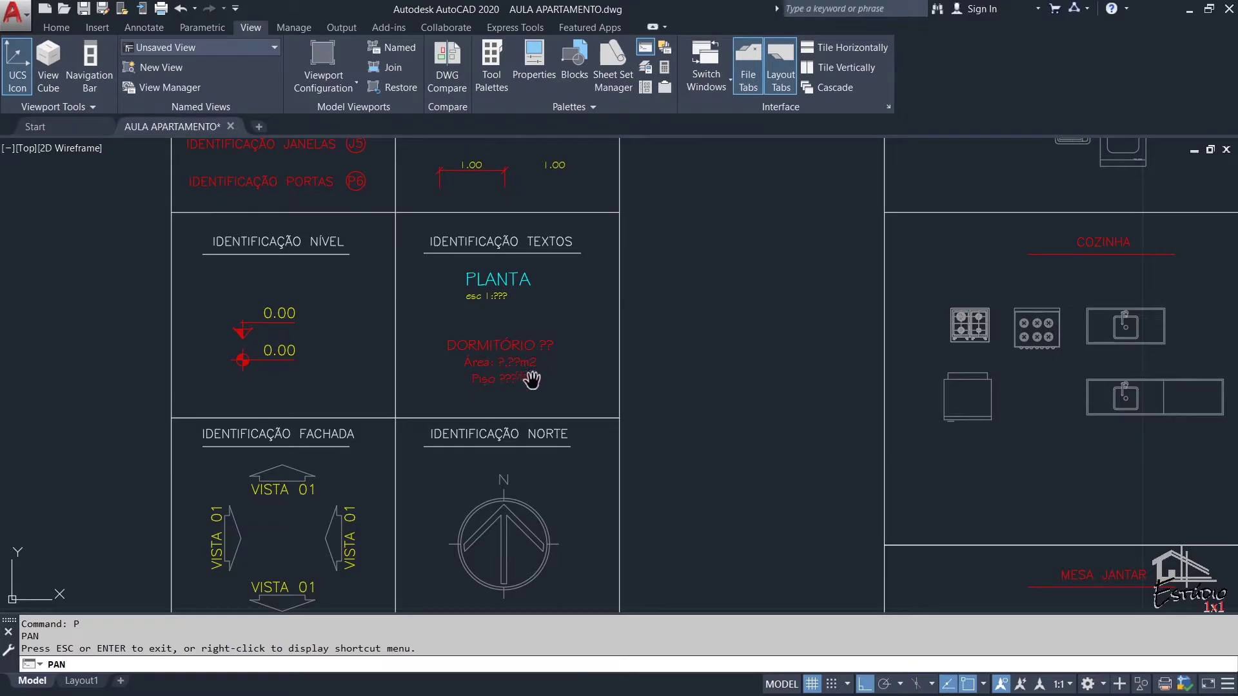
mouse_move(501, 440)
mouse_down()
mouse_move(541, 282)
mouse_move(569, 238)
mouse_up()
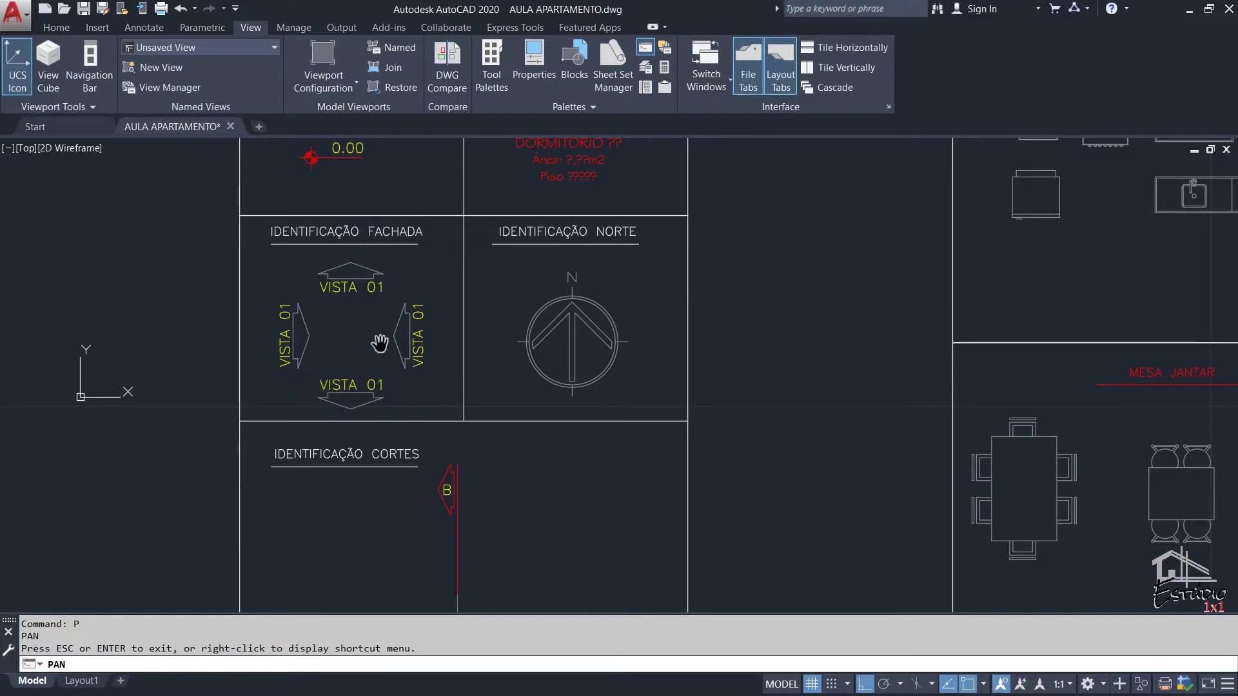
drag(588, 497, 578, 265)
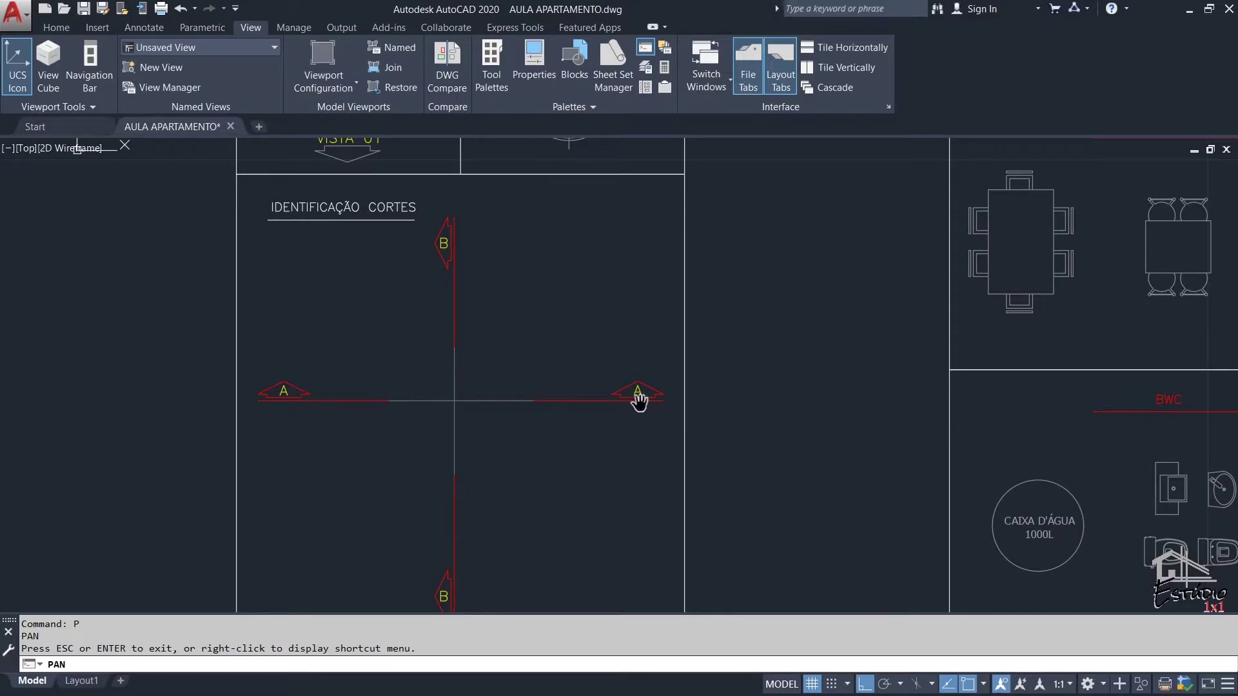
scroll(508, 333, down, 2)
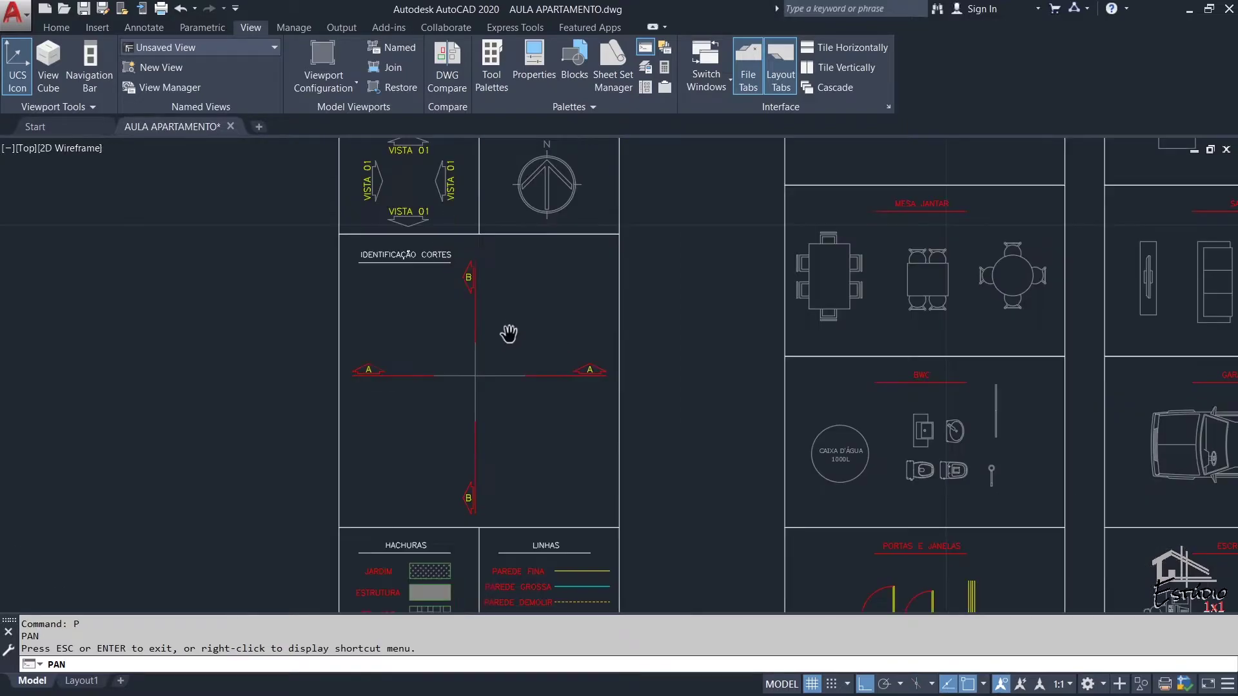
drag(515, 499, 524, 285)
scroll(444, 426, up, 2)
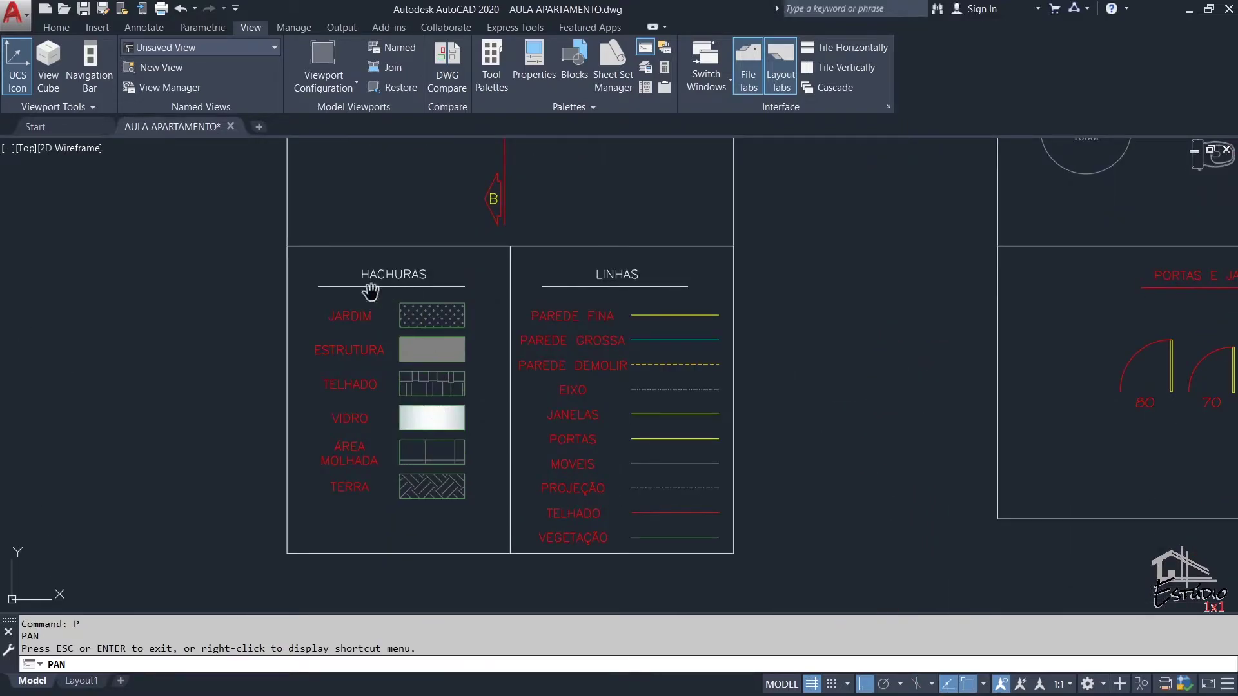
drag(585, 494, 445, 455)
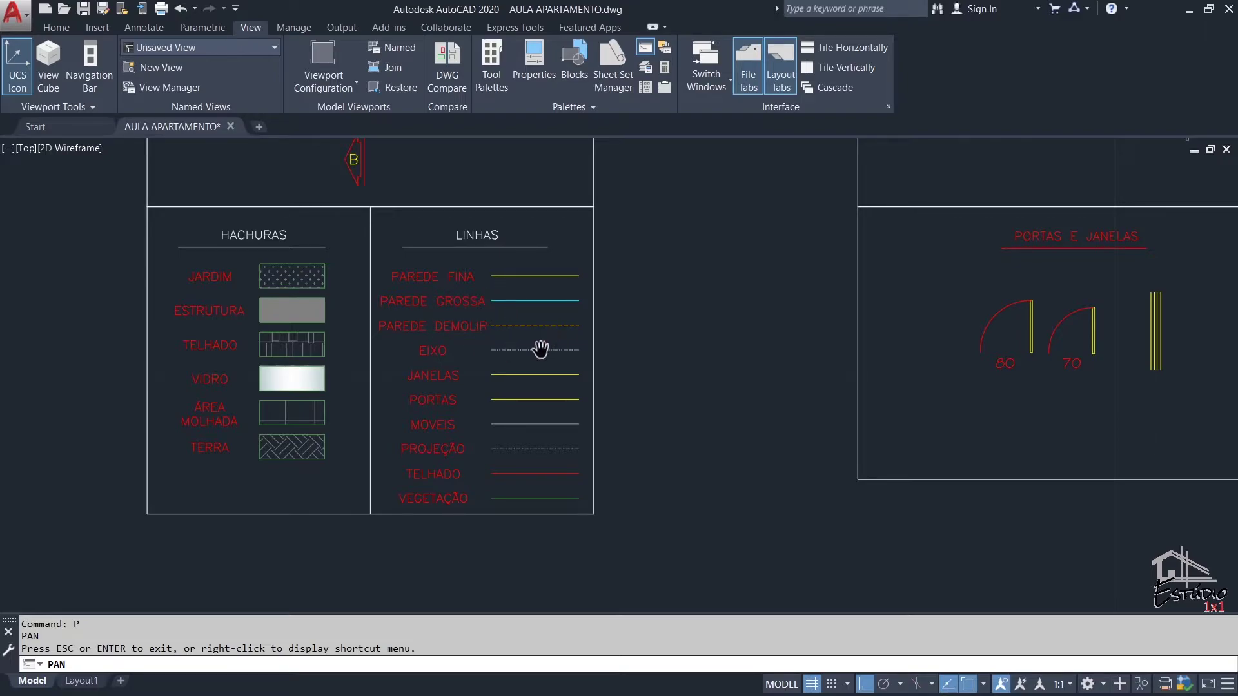
scroll(516, 403, up, 5)
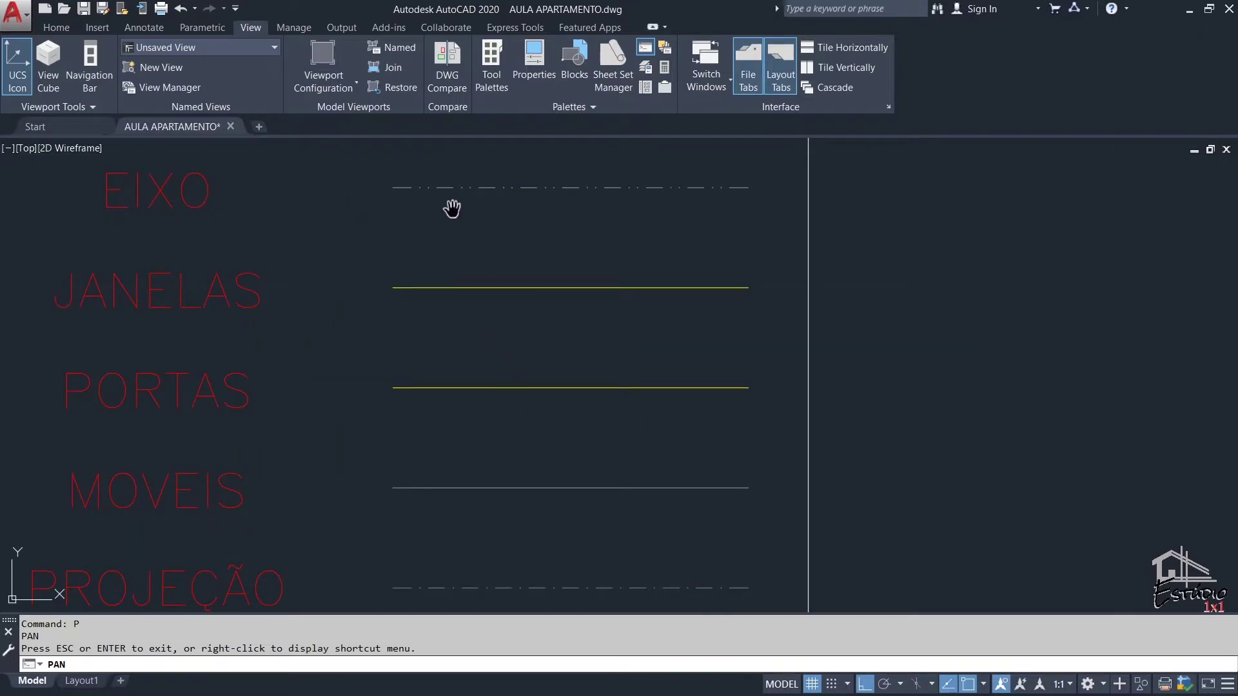
drag(366, 438, 443, 404)
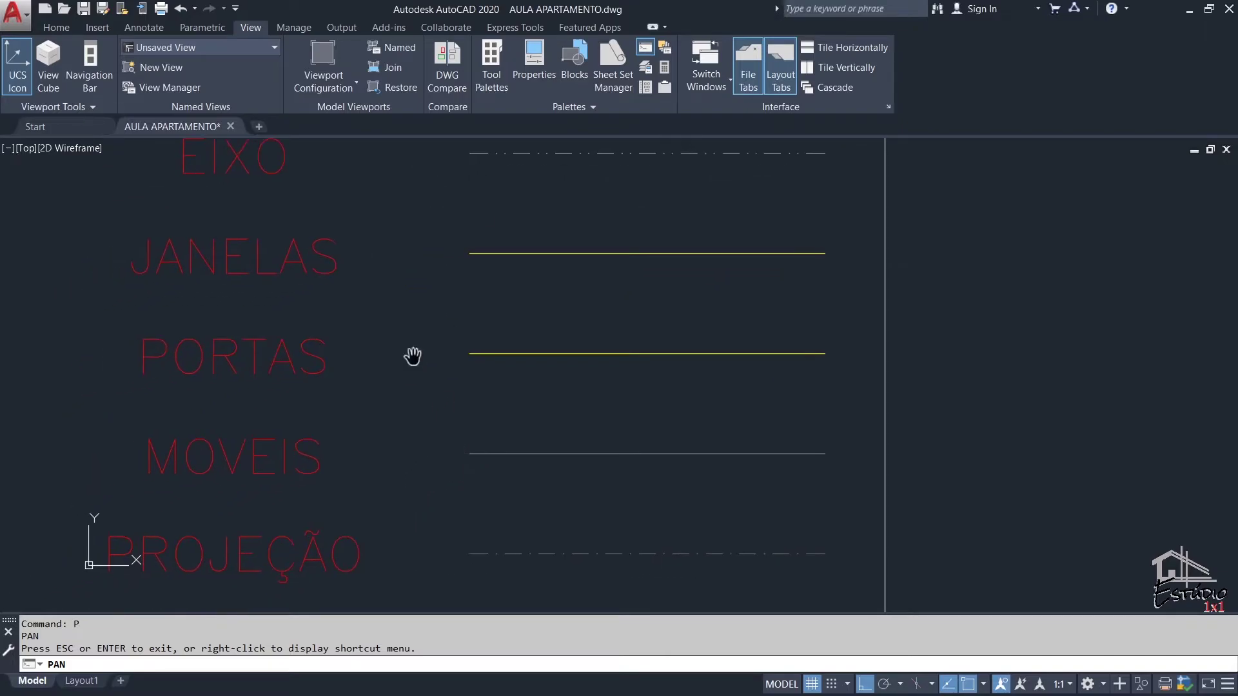
drag(526, 473, 558, 301)
scroll(490, 340, down, 2)
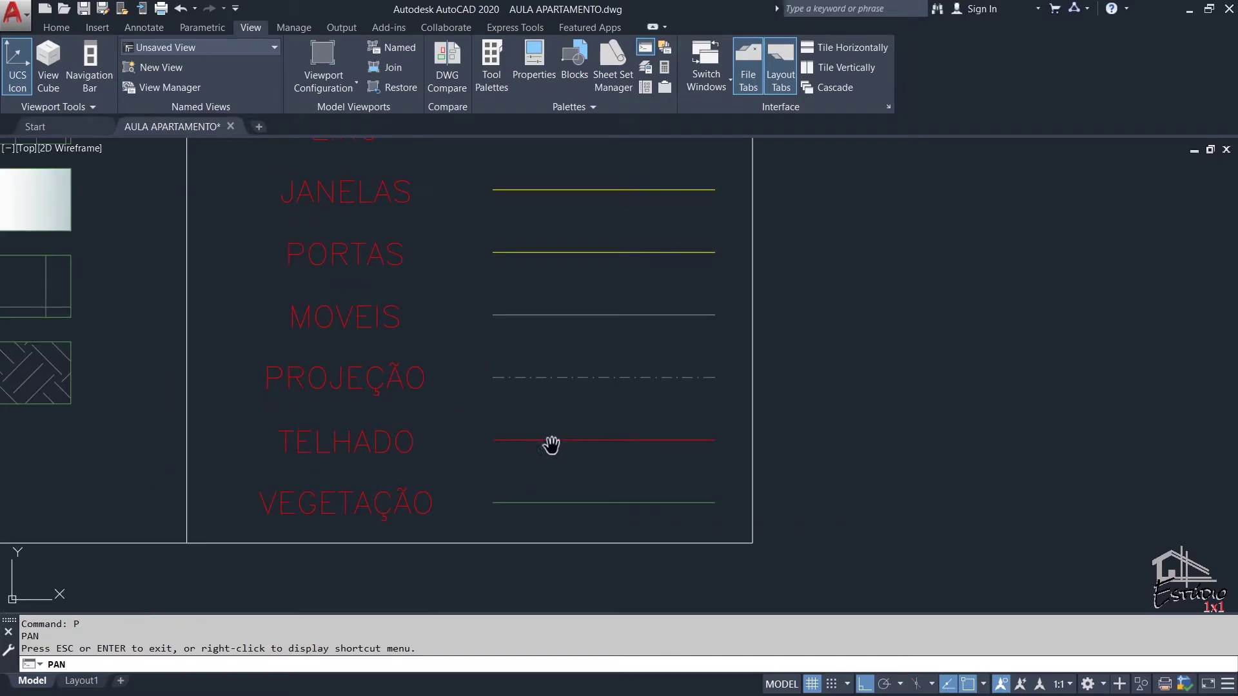
scroll(548, 516, down, 2)
scroll(549, 516, down, 5)
- Examine the laundry, kitchen, dining table and wardrobe blocks in the BIBLIOTECA 1 and BIBLIOTECA 2 sheets
drag(765, 423, 562, 626)
drag(719, 267, 630, 334)
scroll(629, 333, up, 4)
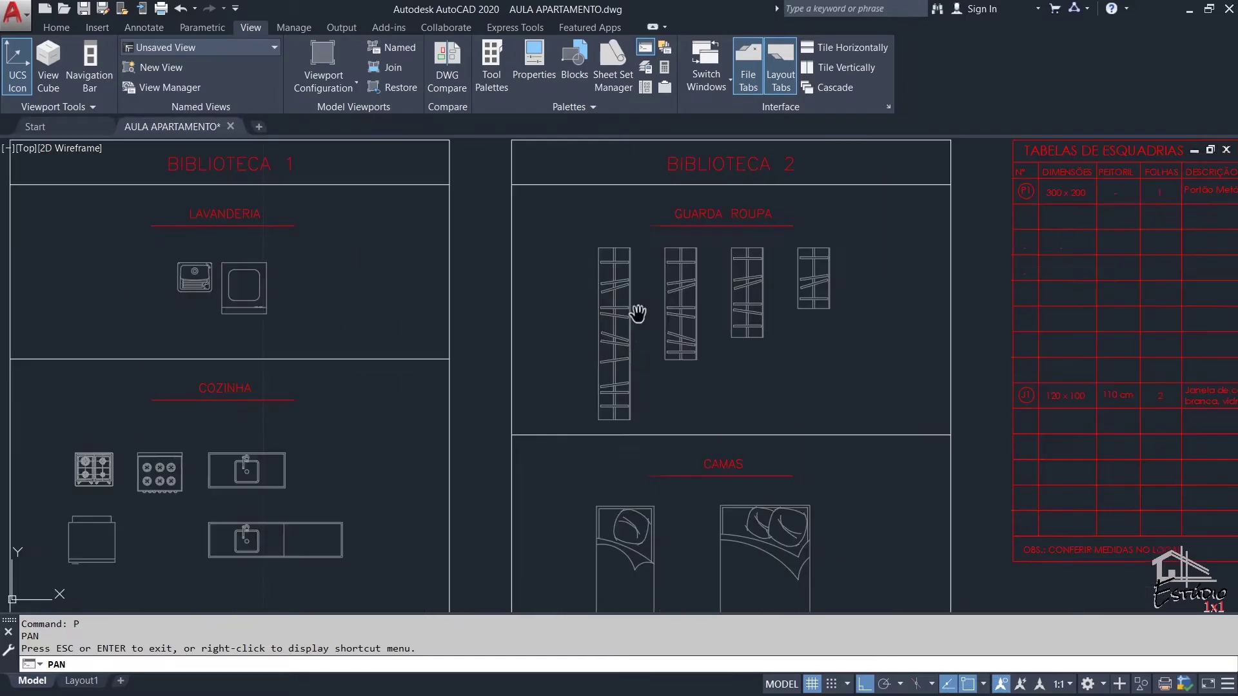
drag(269, 365, 384, 395)
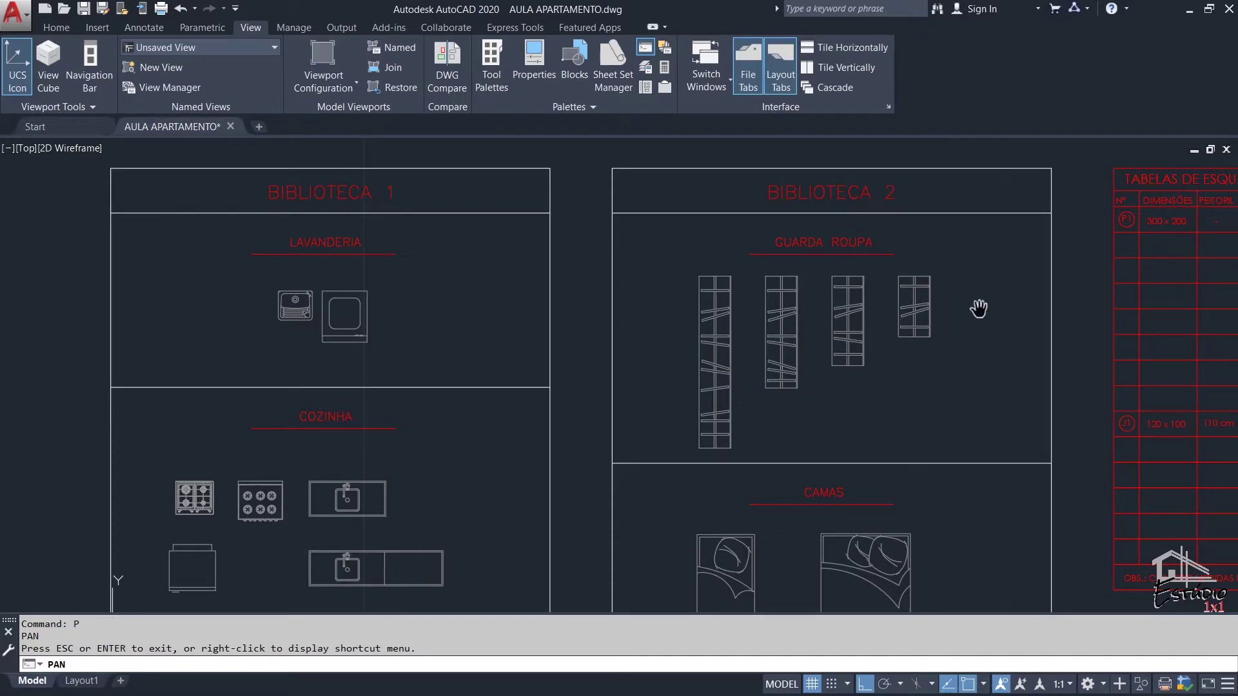
drag(497, 521, 544, 315)
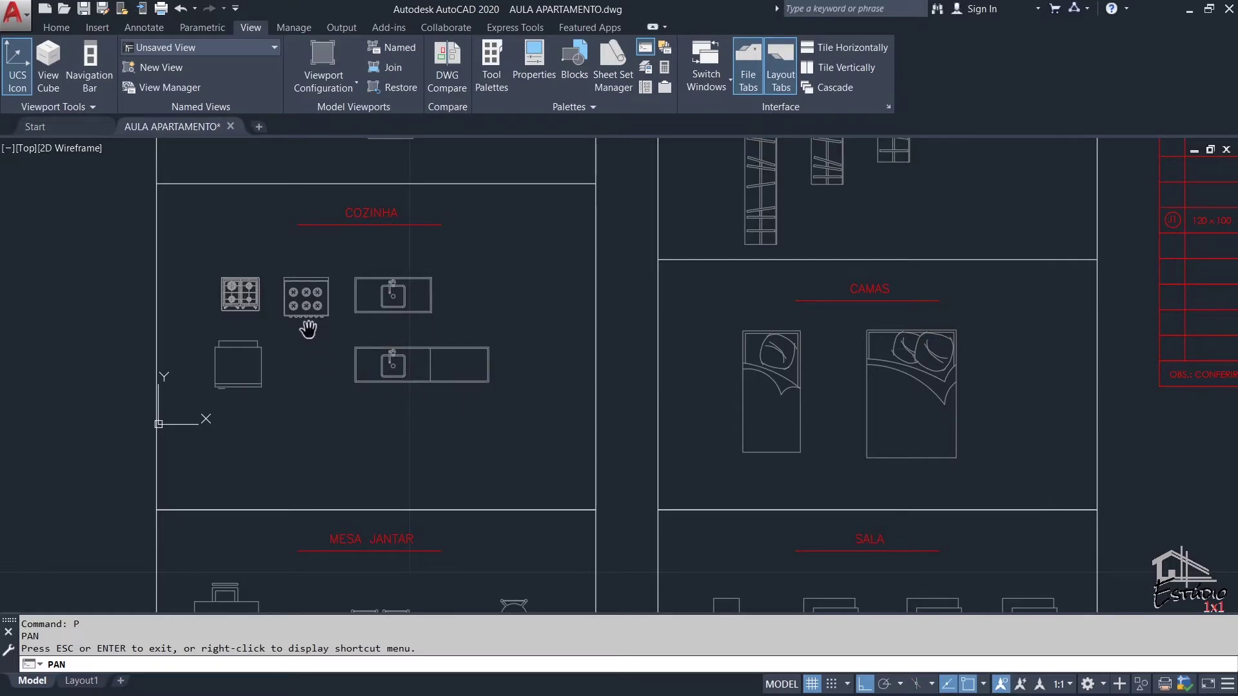
mouse_move(340, 448)
mouse_down()
mouse_move(355, 321)
mouse_move(330, 193)
mouse_up()
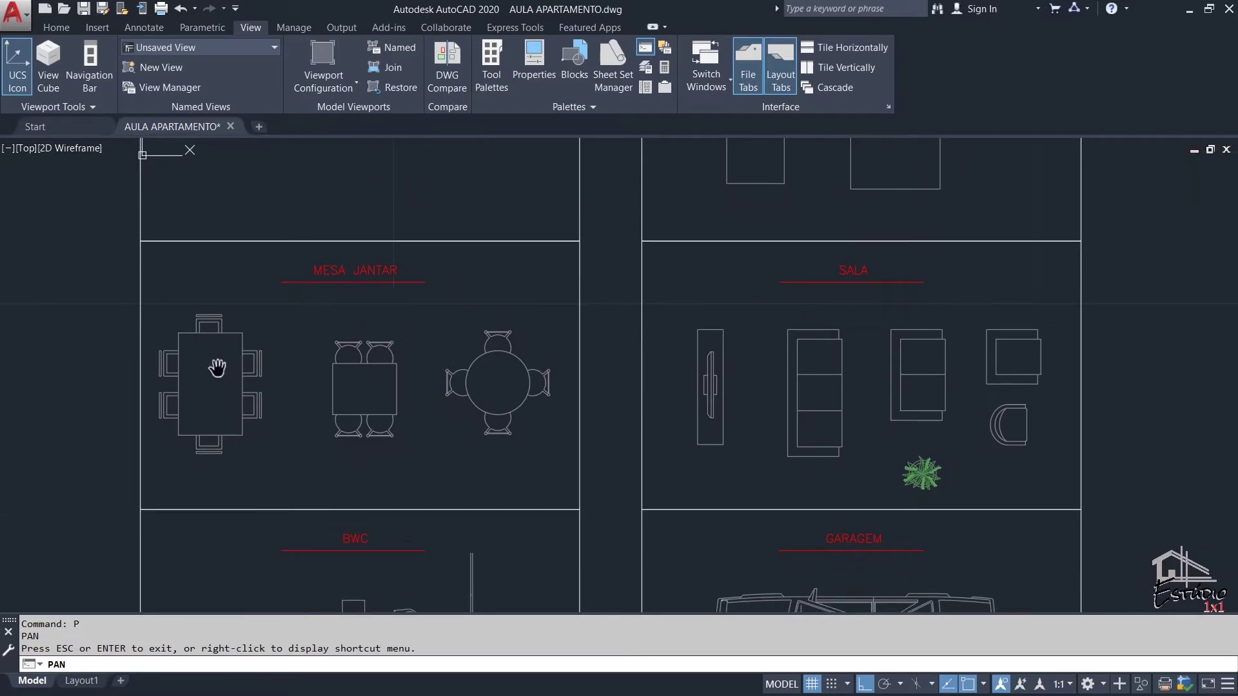
mouse_move(594, 350)
mouse_down()
mouse_move(365, 484)
mouse_move(343, 543)
mouse_move(558, 427)
mouse_up()
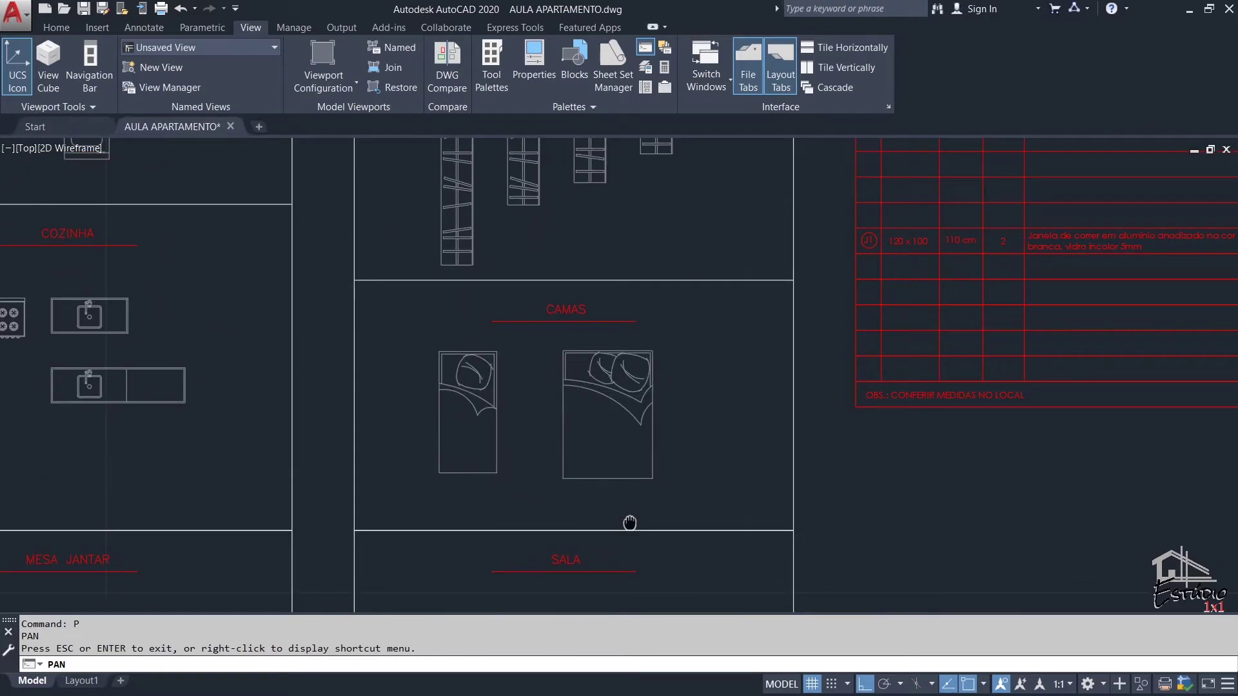
- Review the bed, living room, bathroom, garage, door, window and office blocks in the two library sheets
drag(628, 518, 652, 257)
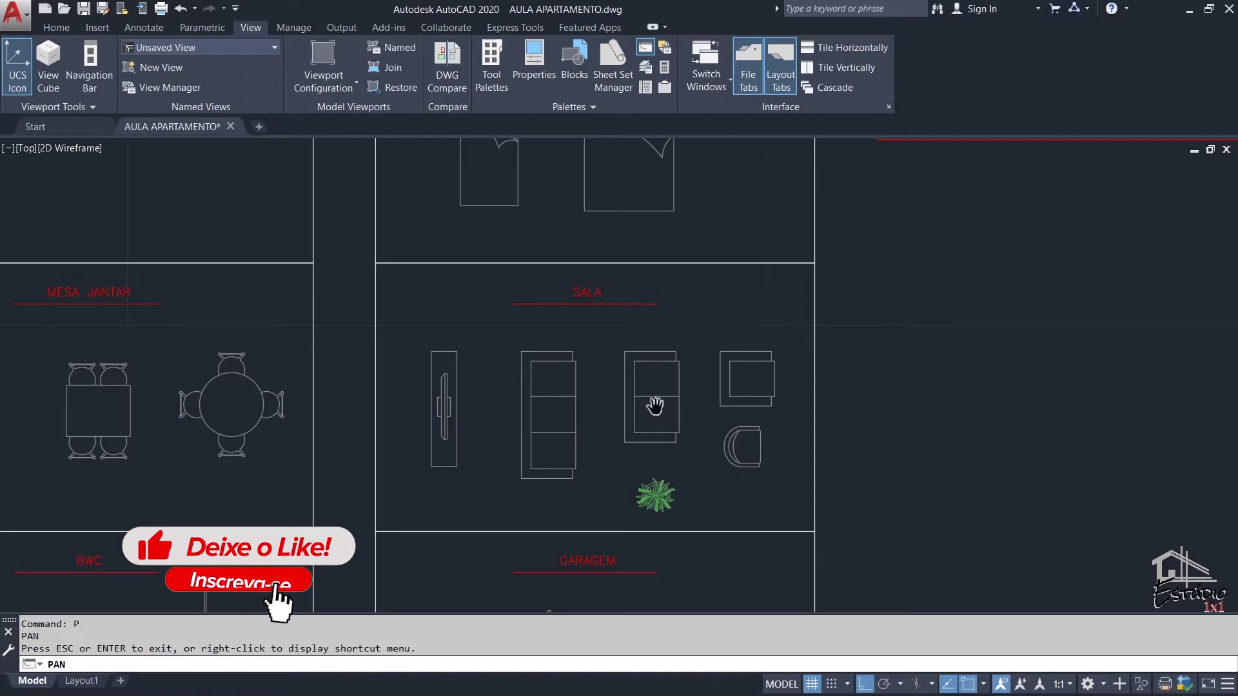
drag(552, 506, 629, 400)
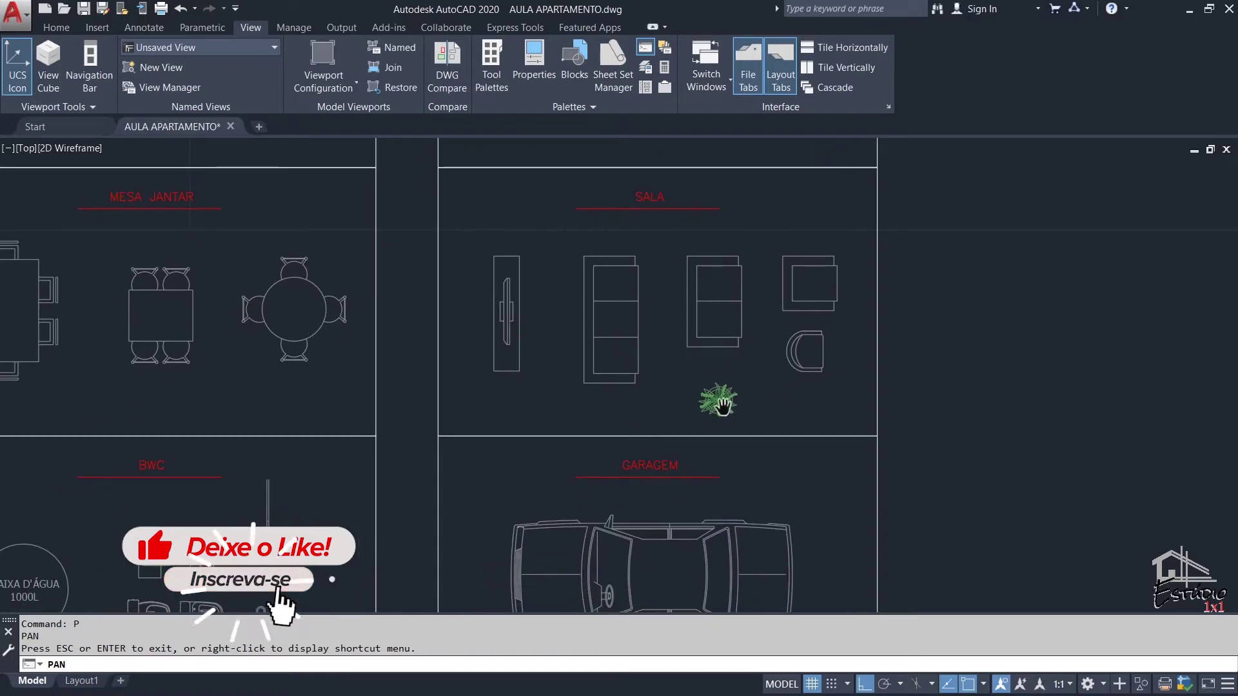
drag(599, 473, 731, 273)
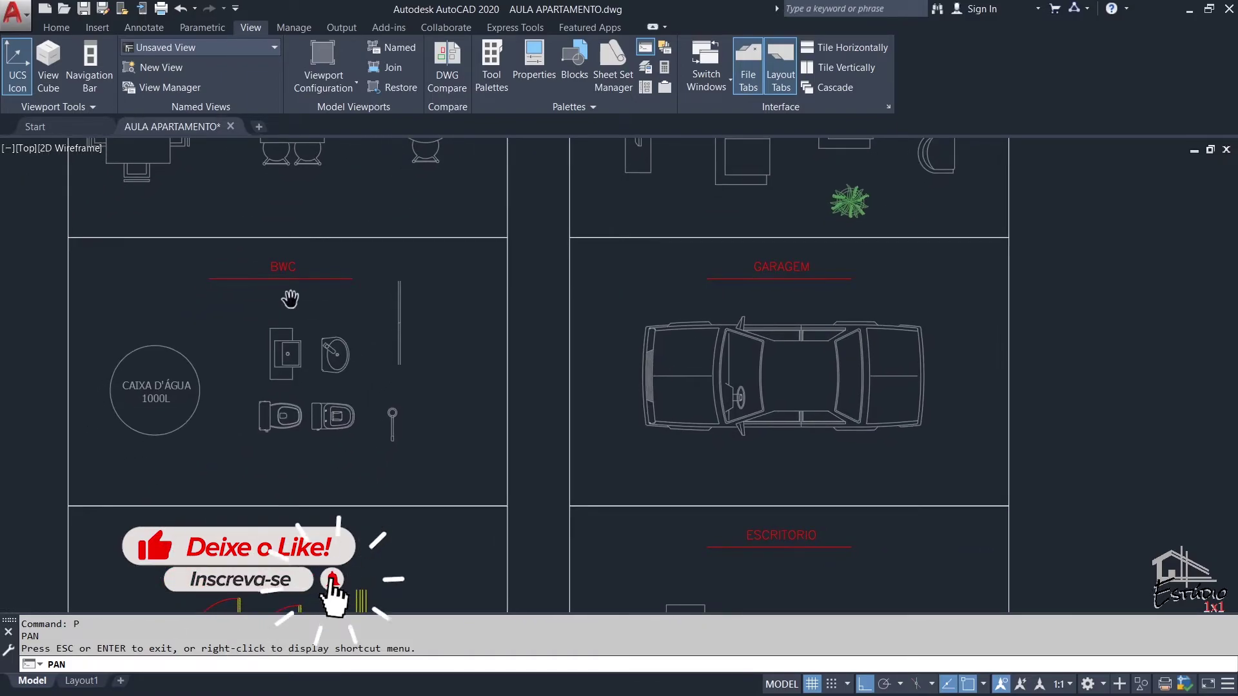
drag(222, 393, 273, 380)
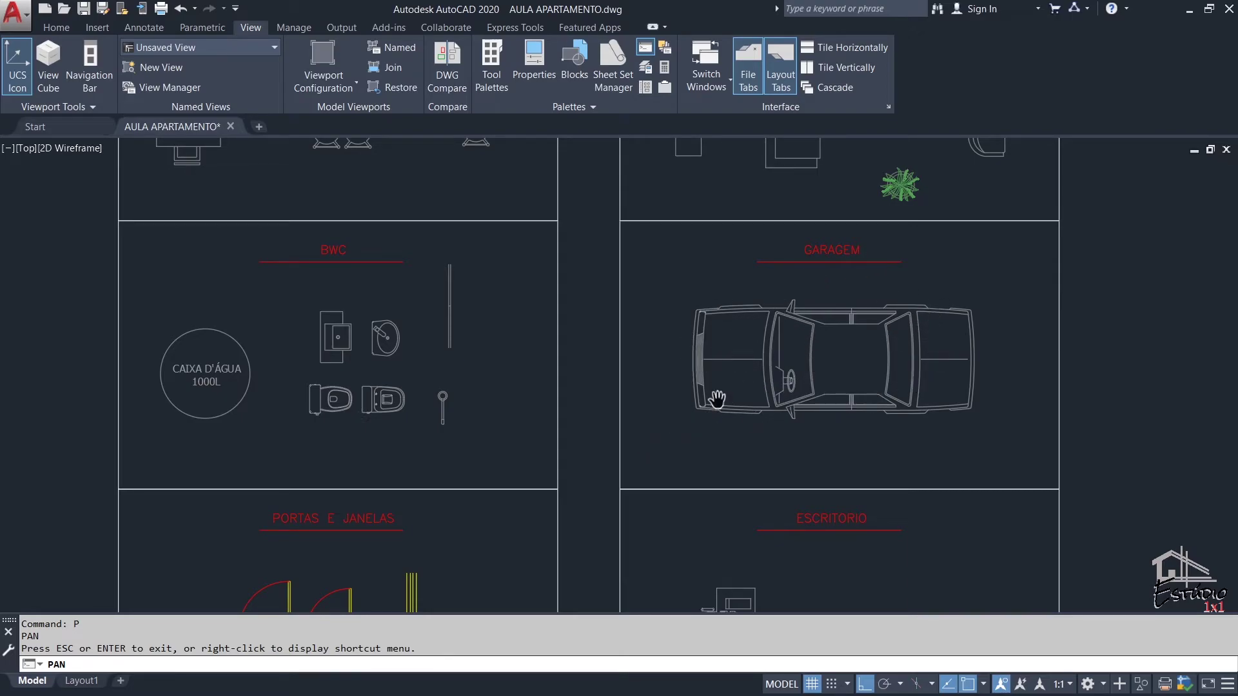
mouse_move(716, 523)
mouse_down()
mouse_move(708, 471)
mouse_move(730, 322)
mouse_up()
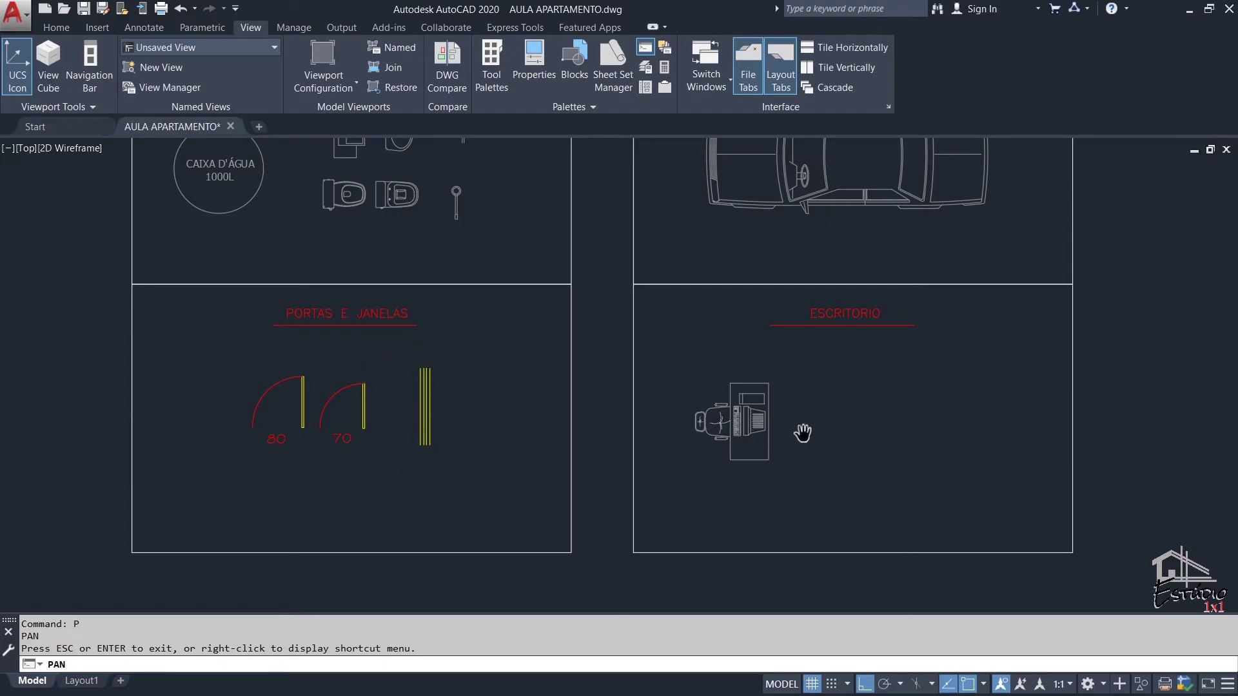
drag(802, 433, 584, 425)
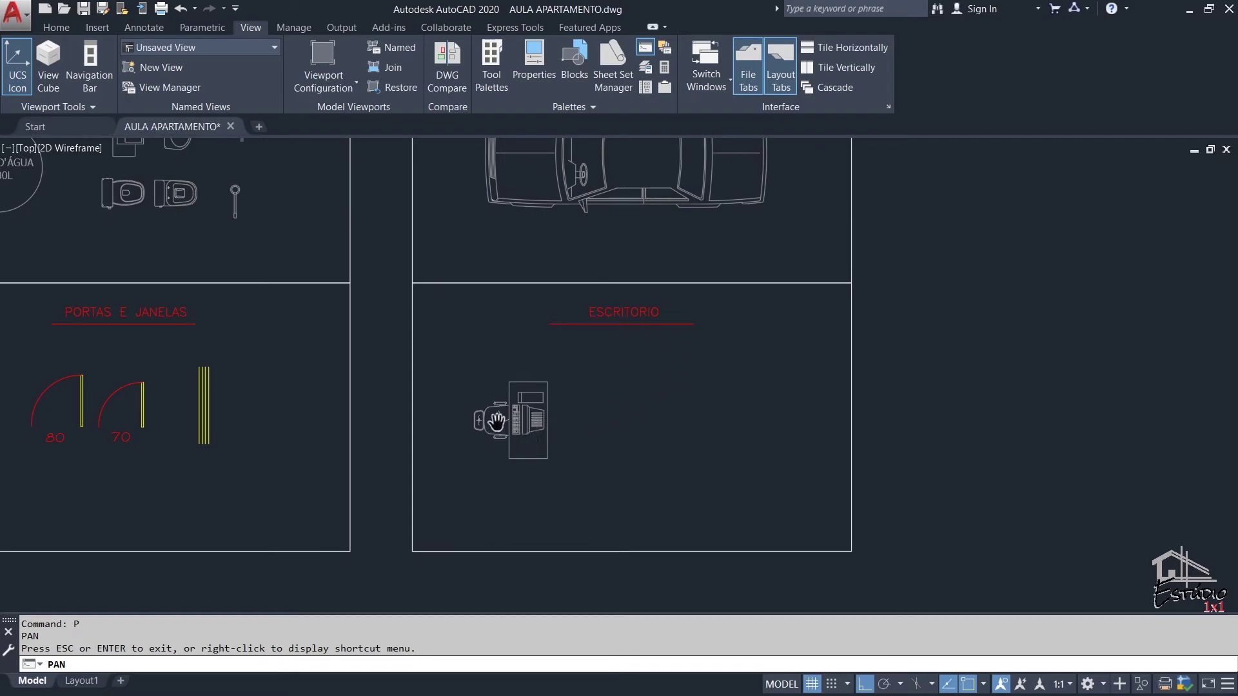
- Examine the TABELAS DE ESQUADRIAS frame schedule and the A4 and A3 sheet frames beside it
scroll(502, 435, down, 5)
scroll(567, 513, up, 4)
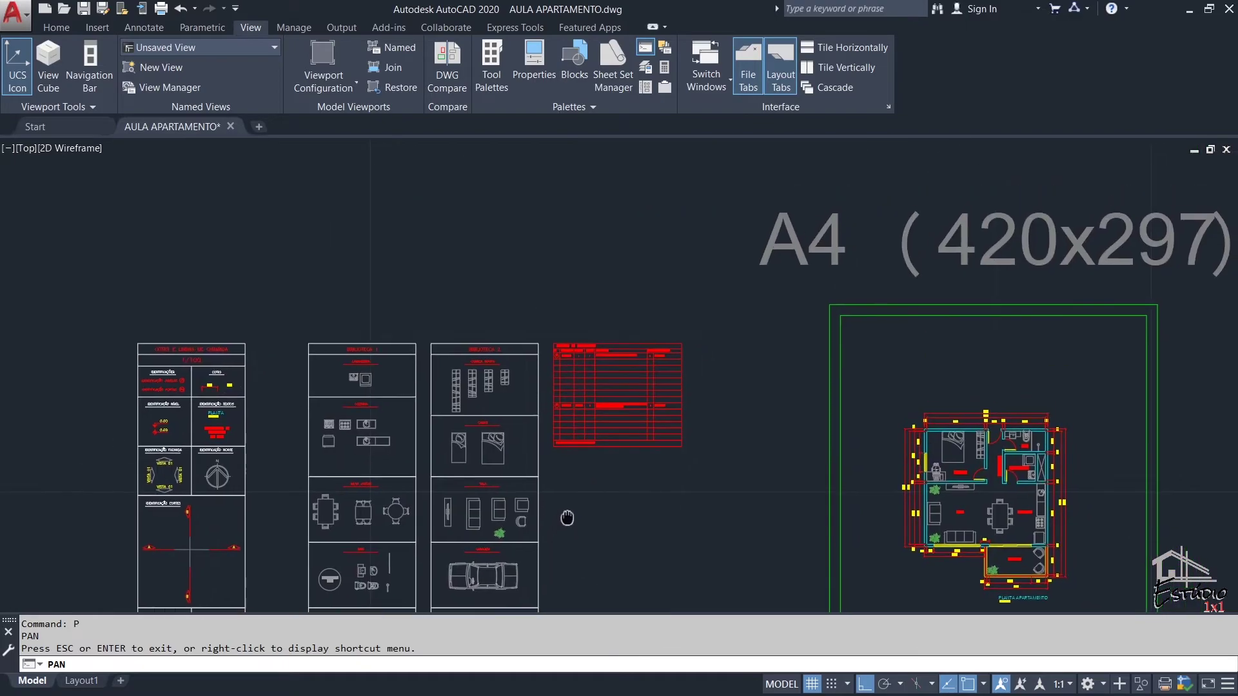
scroll(637, 392, up, 5)
scroll(591, 445, down, 3)
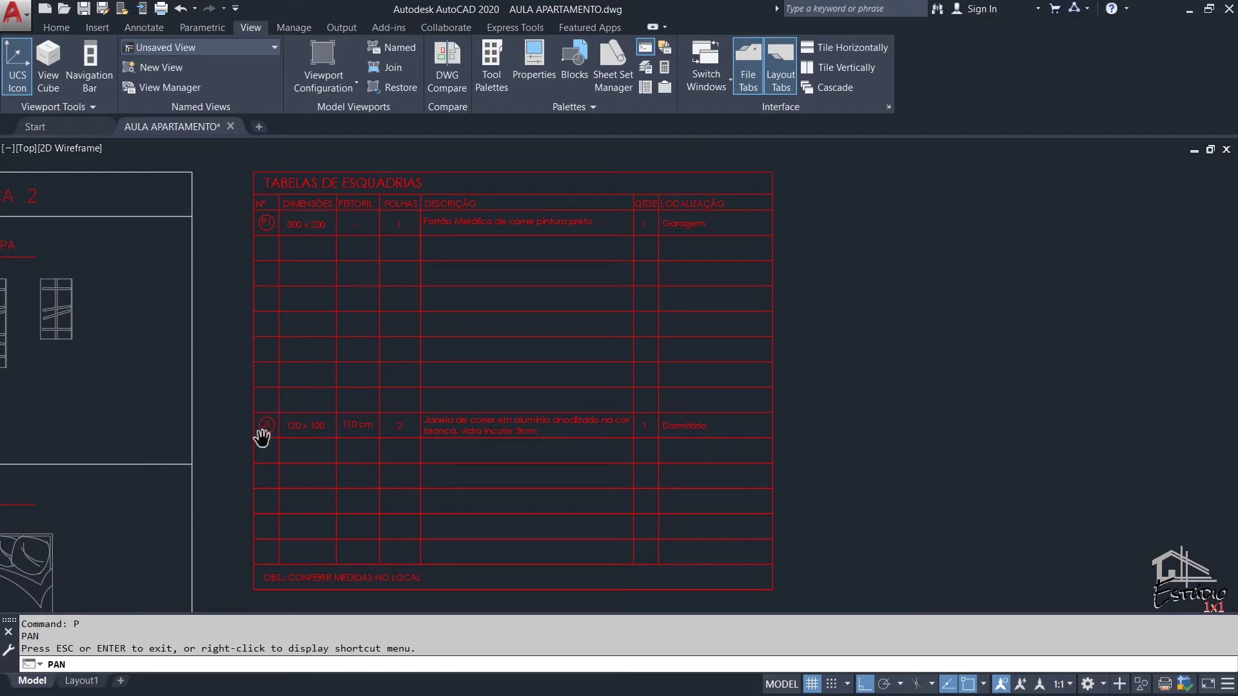
scroll(462, 434, down, 4)
drag(791, 445, 374, 467)
scroll(462, 432, down, 2)
scroll(488, 353, down, 4)
scroll(655, 417, up, 2)
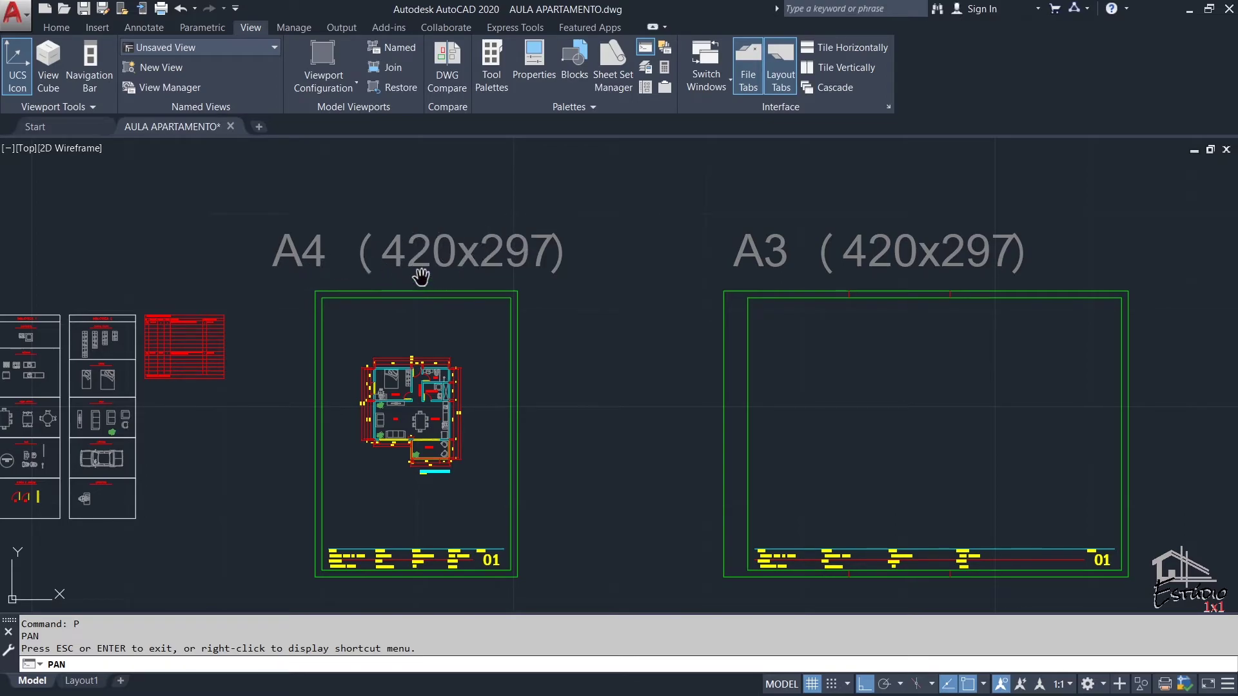
- Correct the sheet size in the A4 frame's heading text to 210x297
key(Escape)
text(ED)
key(Return)
click(385, 246)
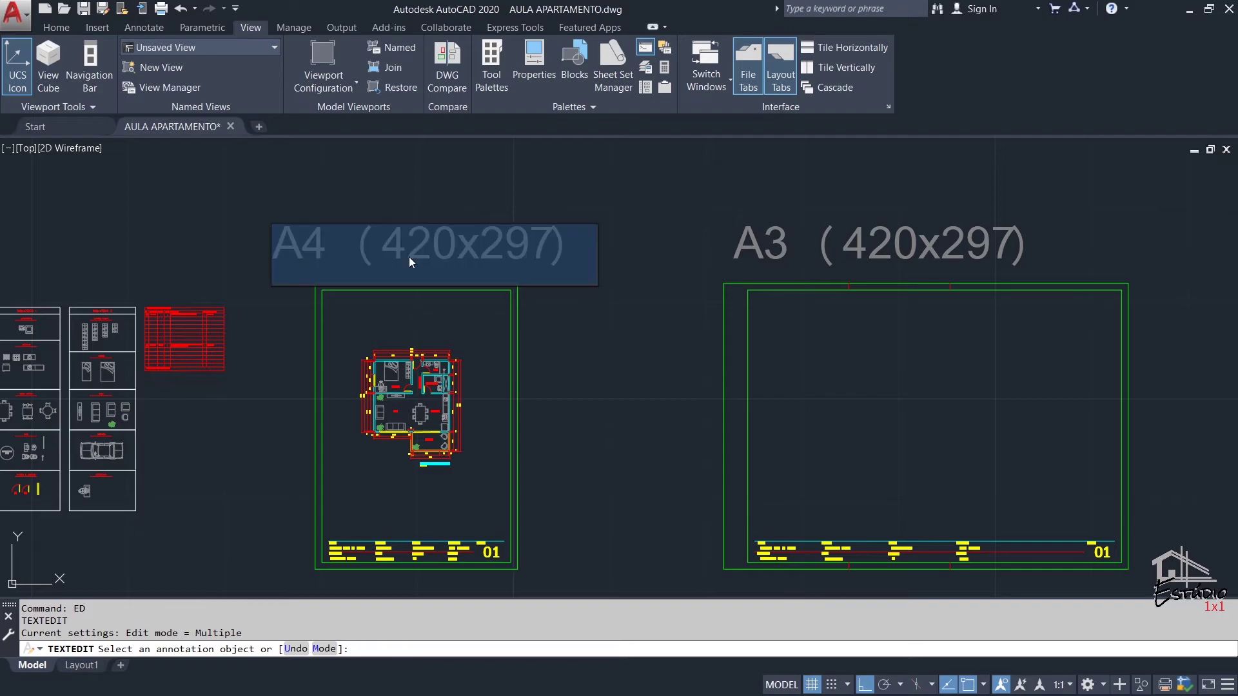
drag(383, 255, 453, 261)
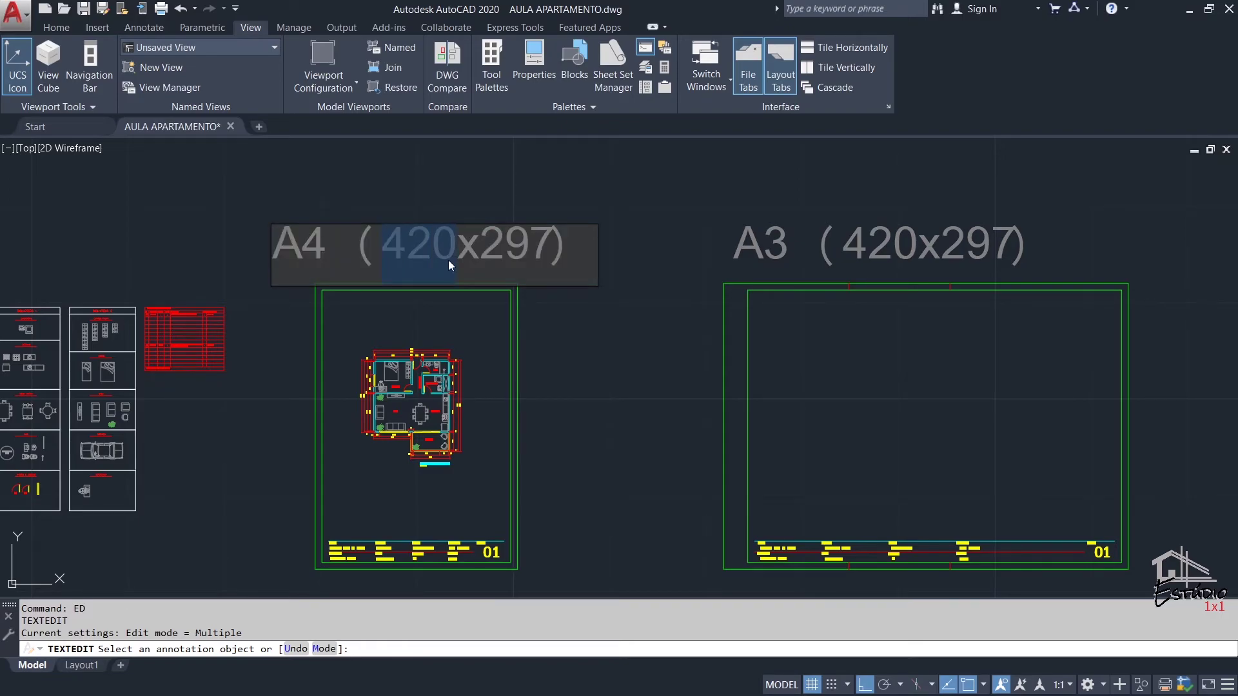
text(210)
click(551, 330)
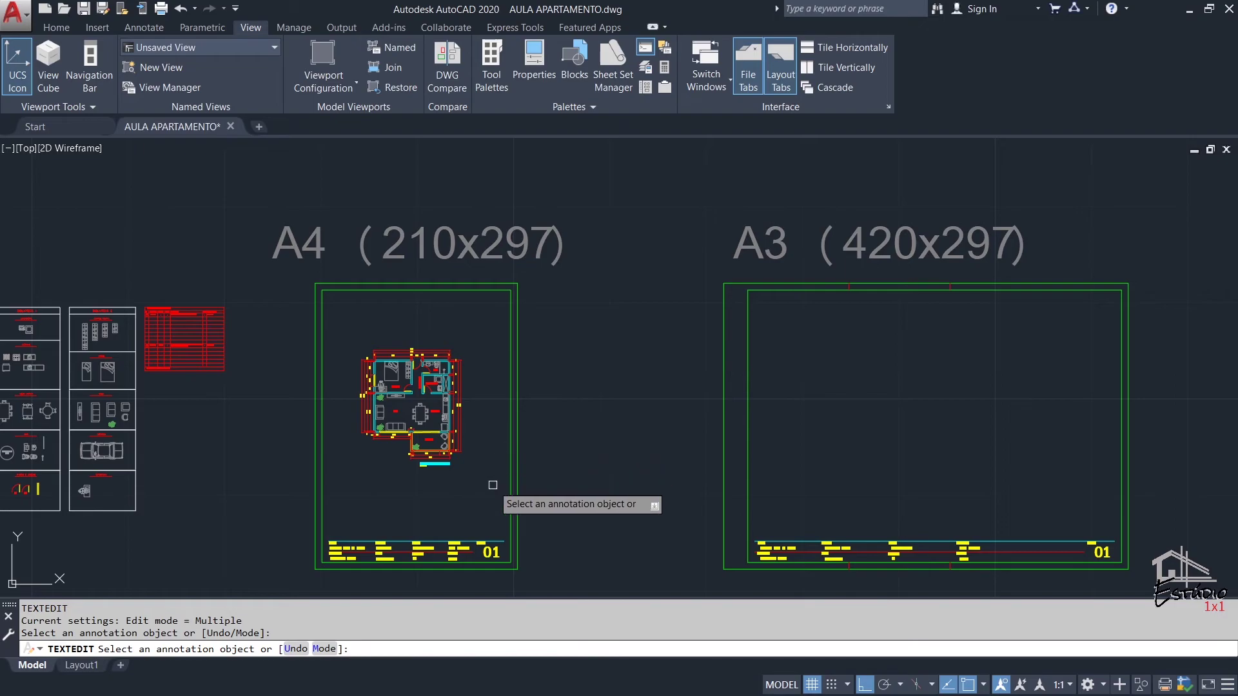
- Look over the A4 sheet's title block and the furnished apartment plan, leaving text editing
scroll(409, 569, up, 6)
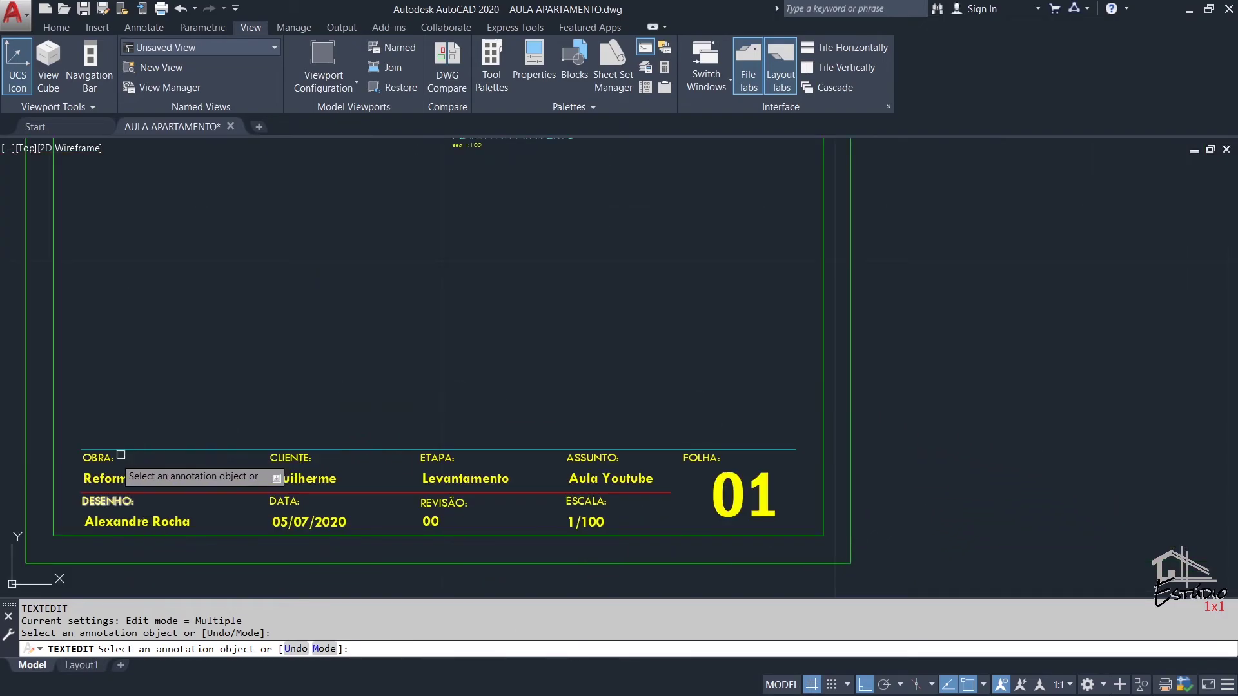
scroll(519, 513, down, 6)
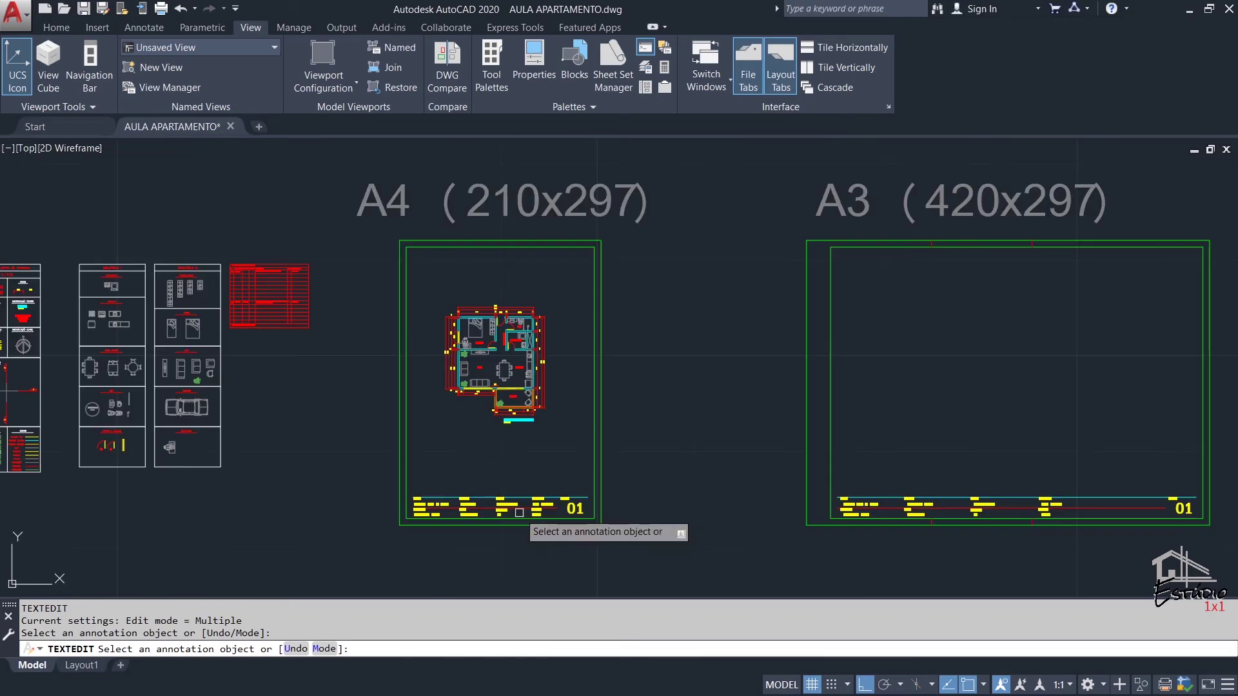
scroll(500, 393, up, 6)
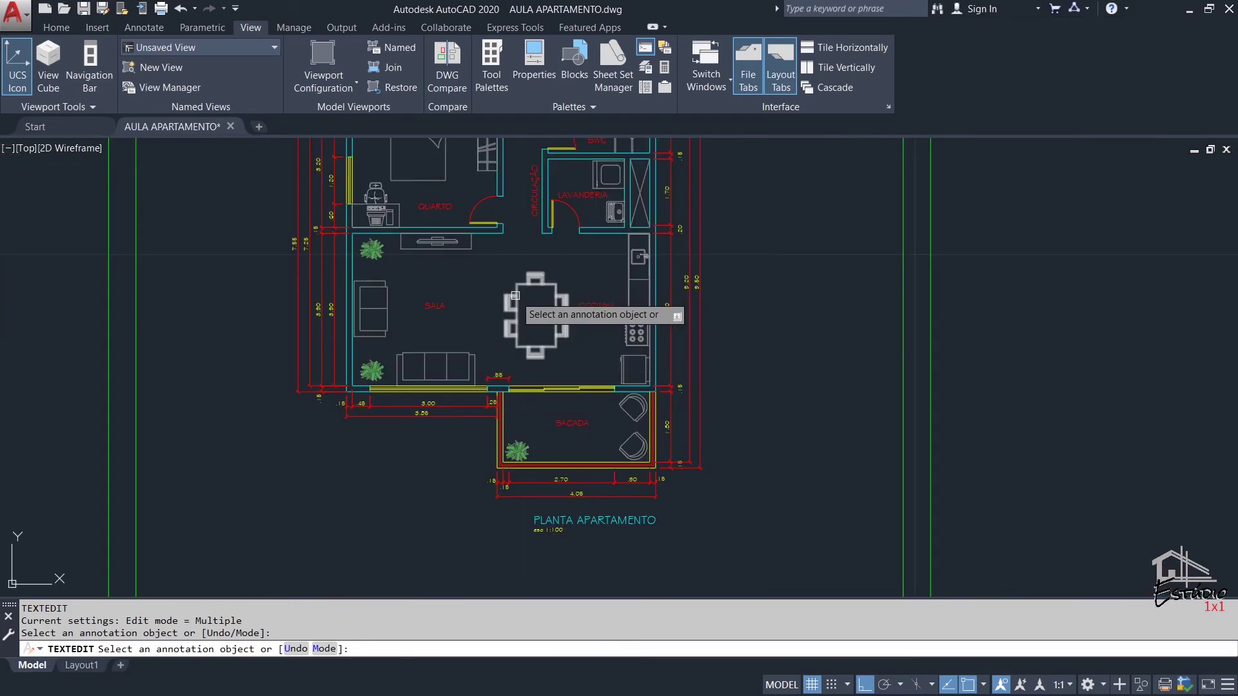
click(515, 295)
middle_drag(497, 268, 505, 359)
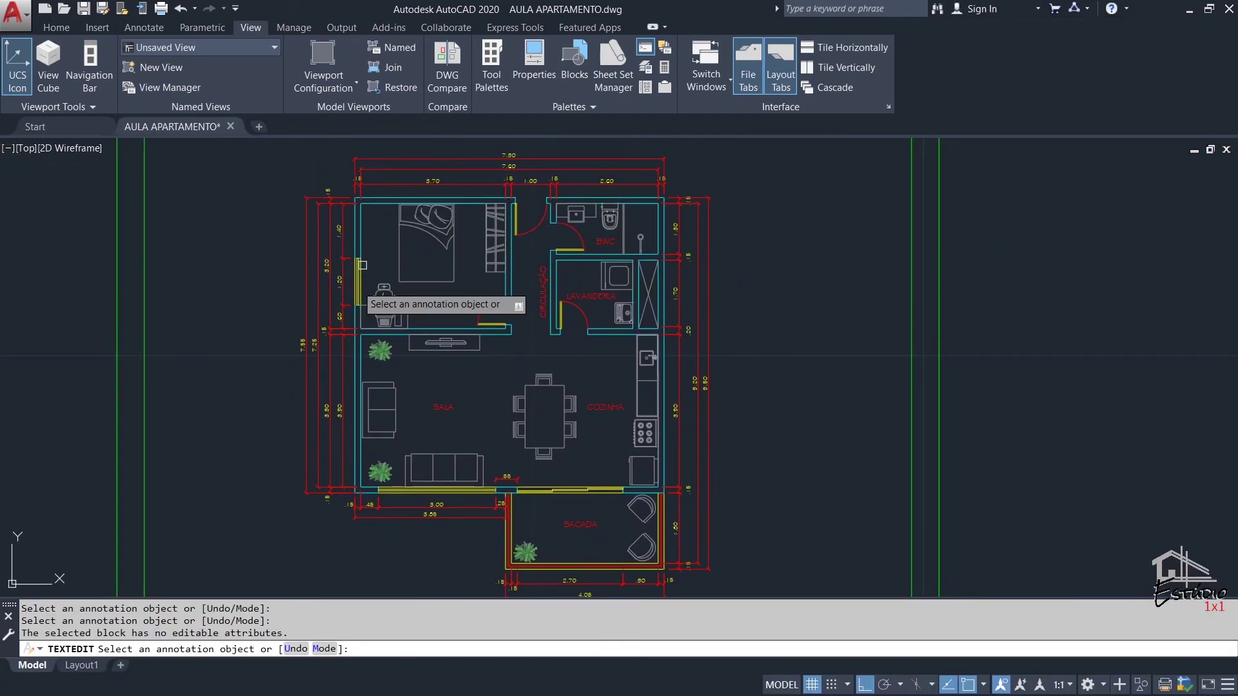
scroll(429, 377, down, 2)
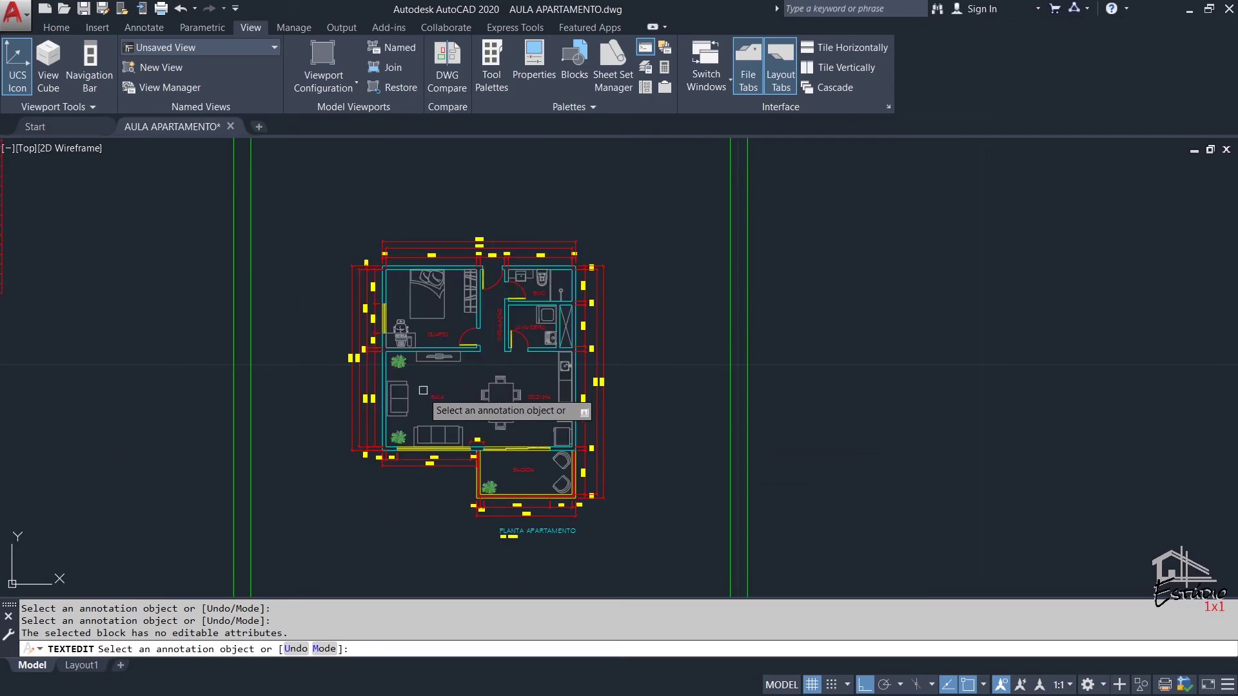
scroll(425, 383, down, 3)
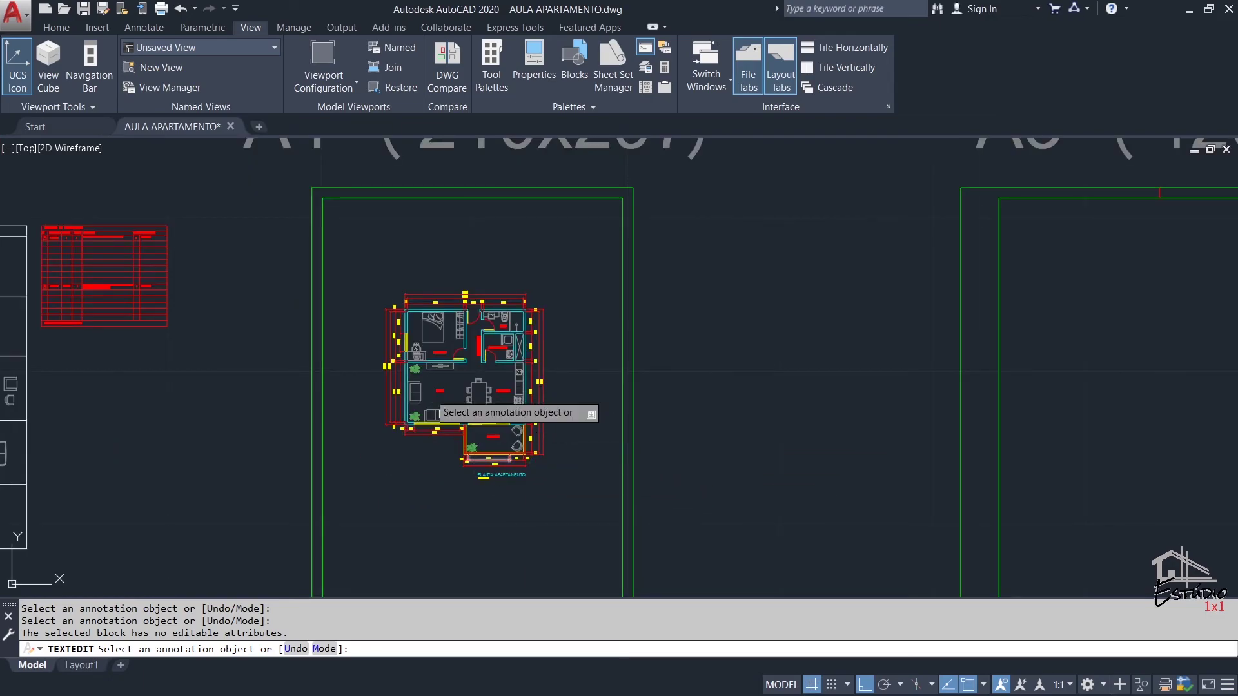
key(Escape)
- Erase the whole apartment plan with its dimensions and title from the A4 sheet
click(367, 260)
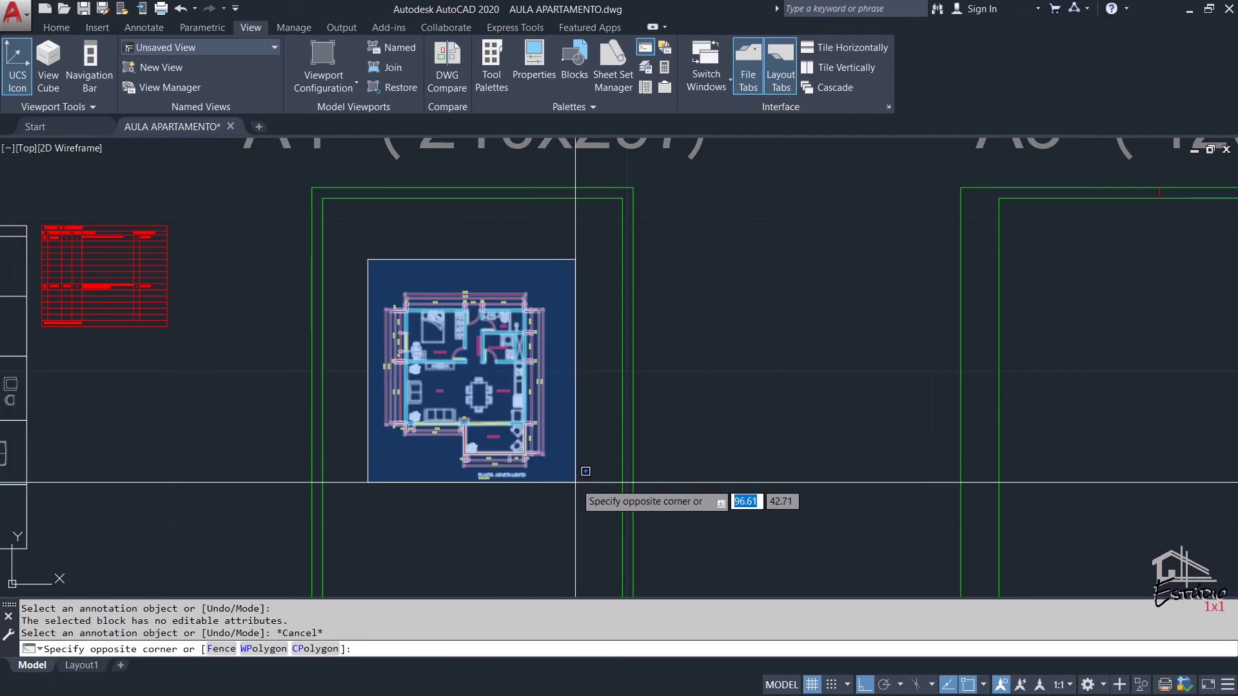
click(576, 482)
key(Delete)
scroll(581, 444, down, 3)
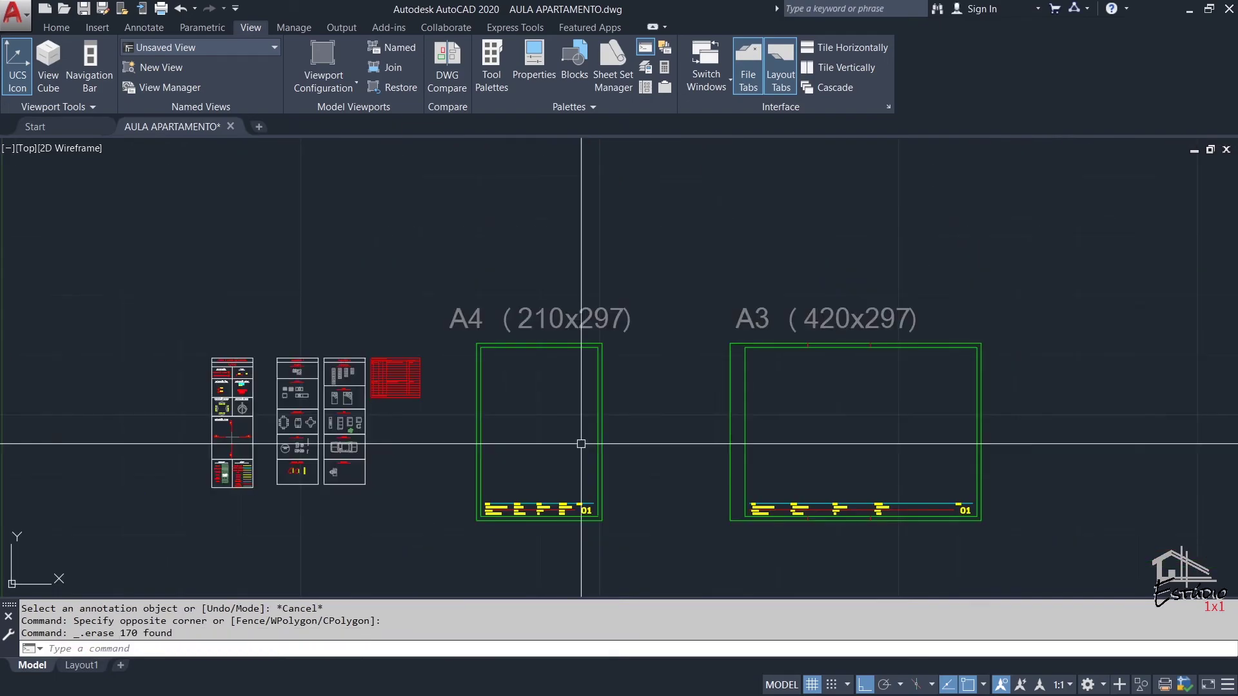
middle_drag(541, 430, 523, 390)
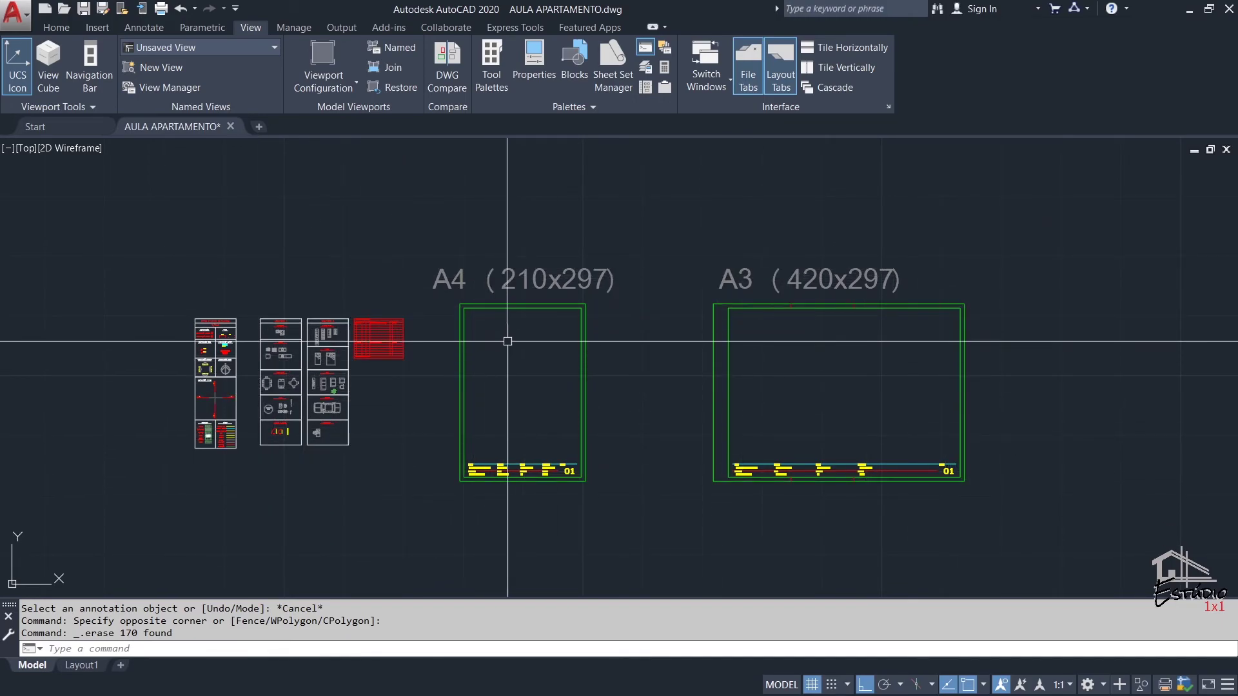
- Undo the erasure of the apartment plan on the A4 sheet
scroll(531, 355, up, 3)
text(u)
key(Return)
- Examine the apartment plan's rooms, dimensions and drawing title, plus the title block fields of the A4 sheet
scroll(441, 367, up, 3)
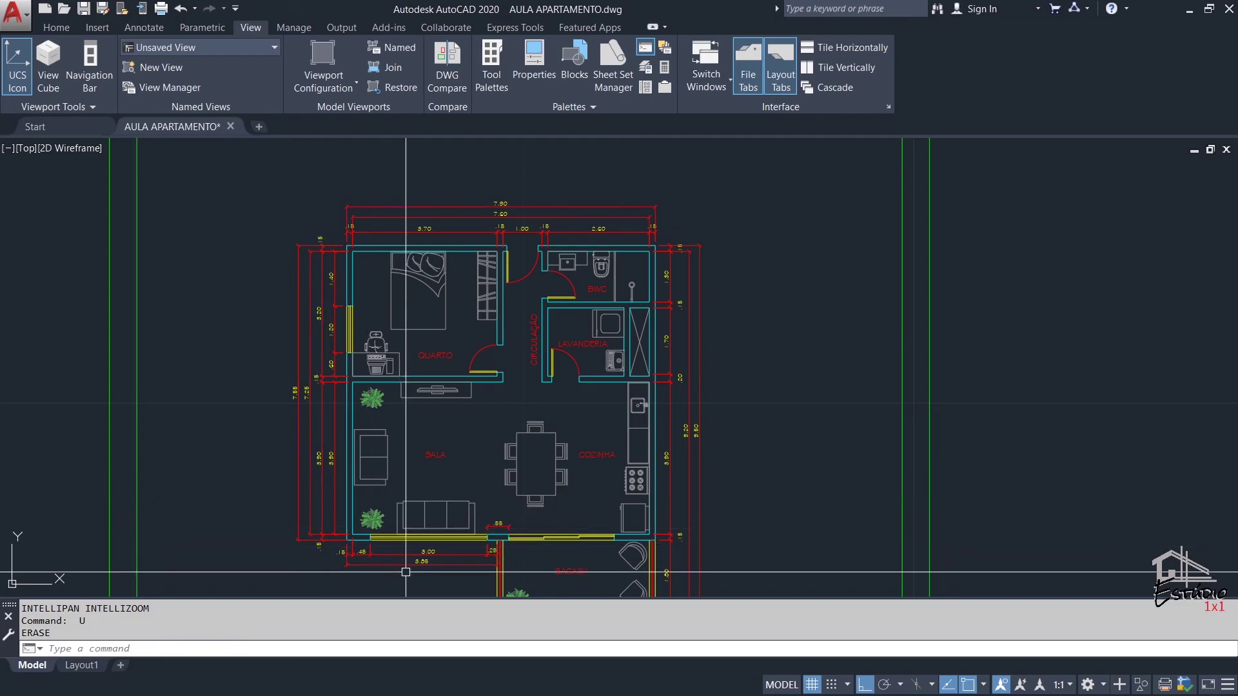
middle_drag(395, 529, 379, 514)
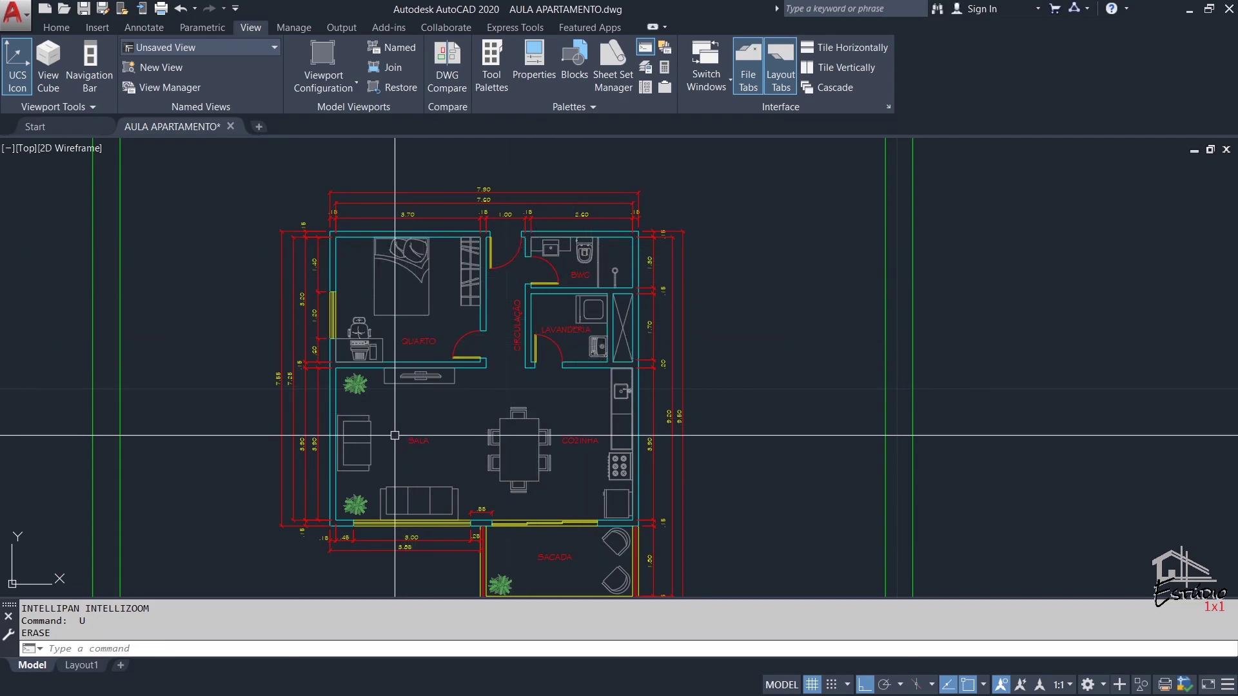
middle_drag(407, 465, 372, 409)
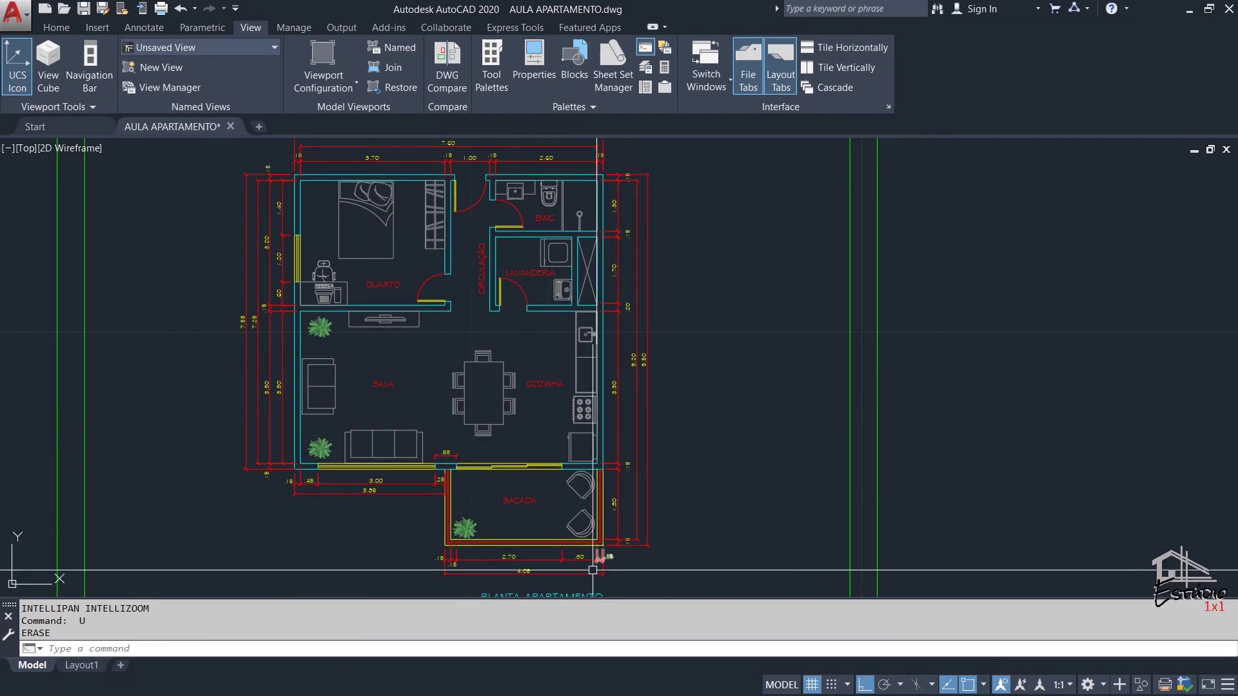
middle_drag(494, 579, 480, 442)
scroll(480, 443, up, 2)
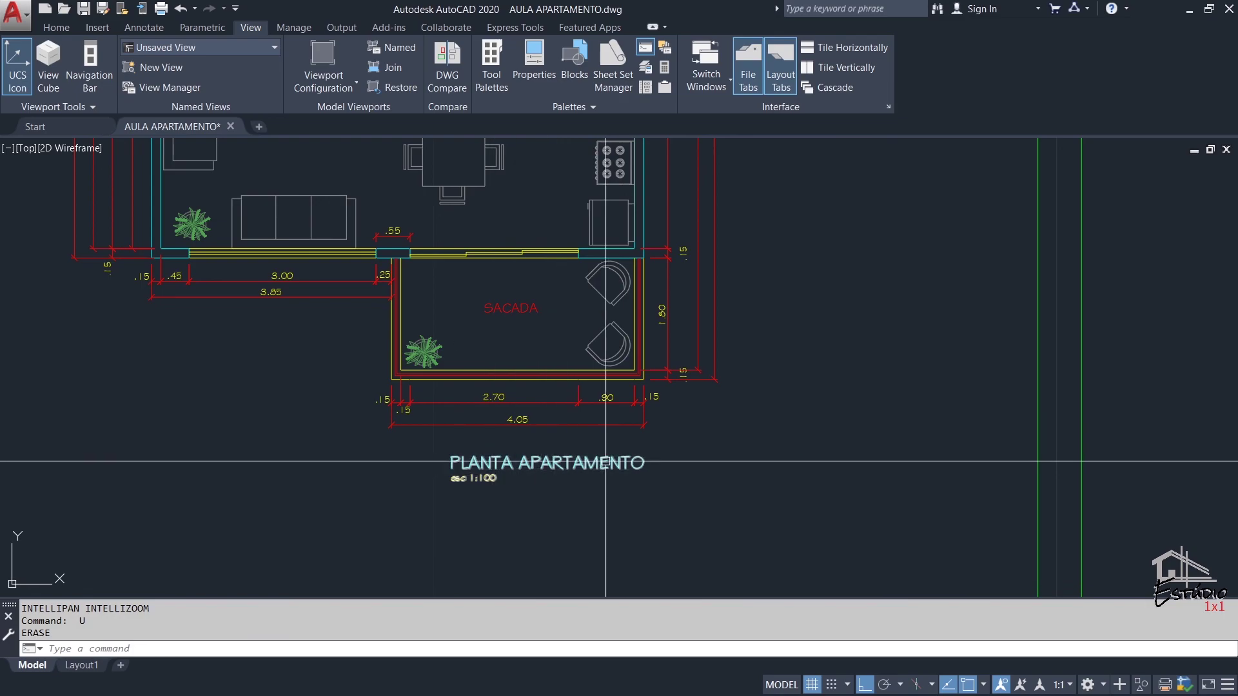
scroll(540, 450, down, 6)
middle_drag(552, 447, 537, 354)
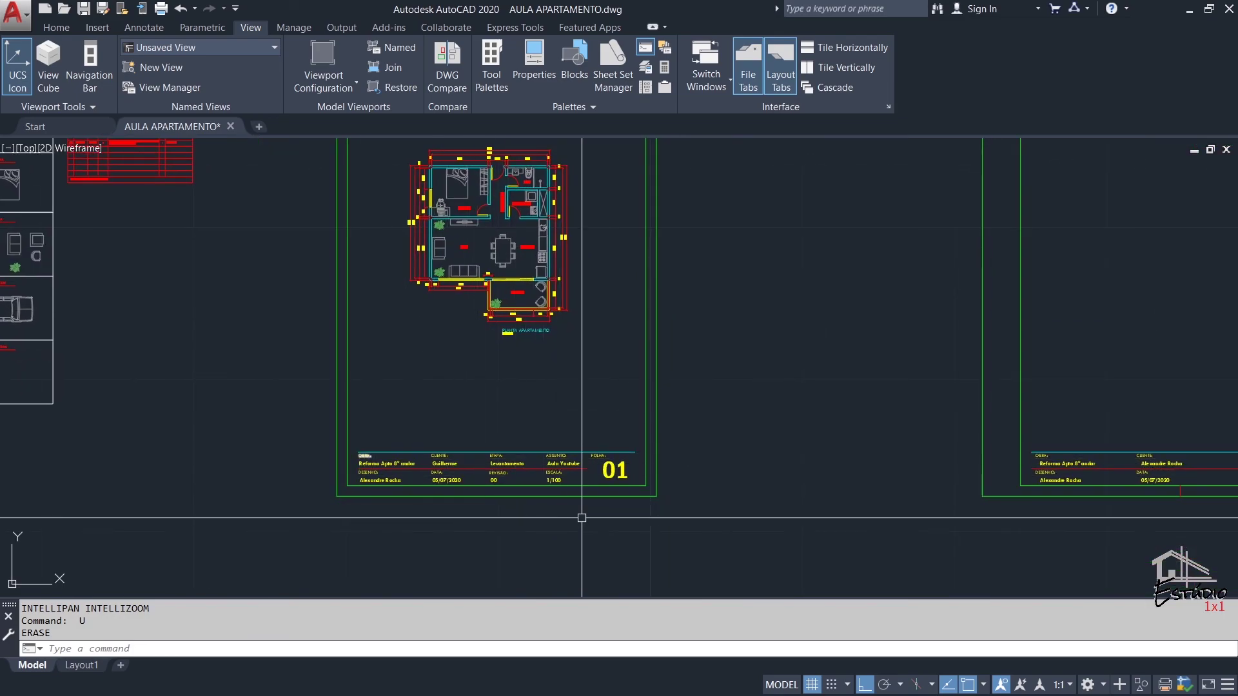
scroll(604, 510, up, 2)
scroll(198, 449, up, 2)
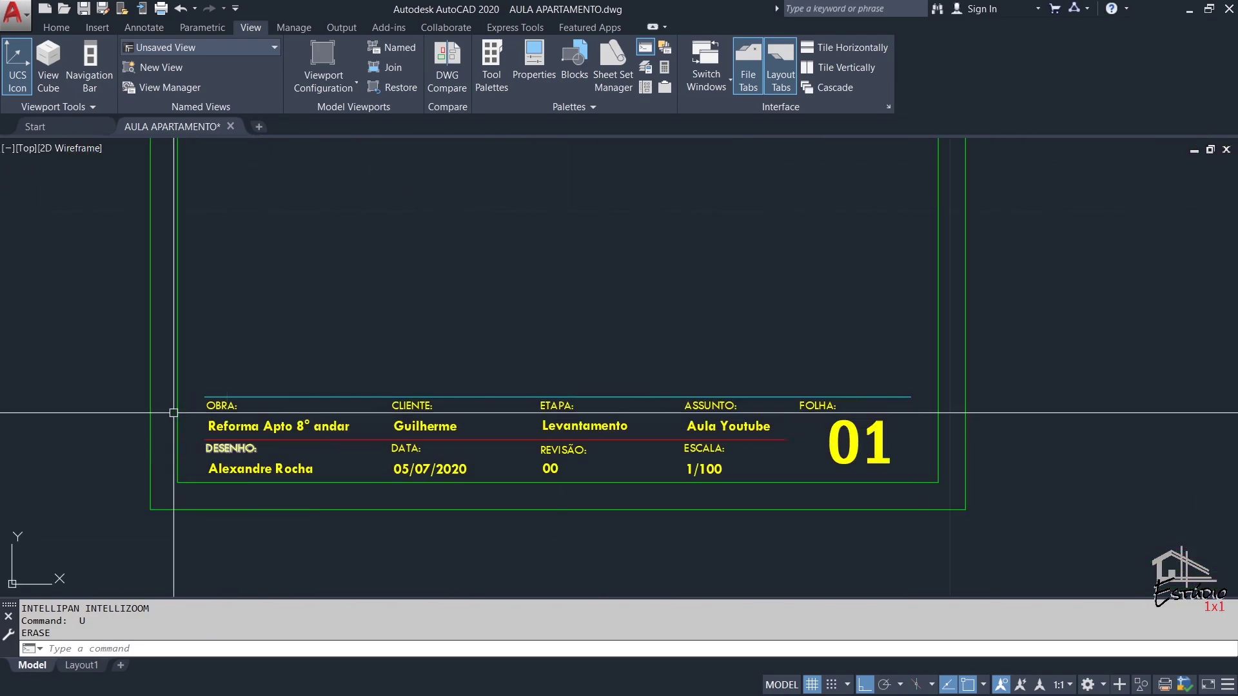